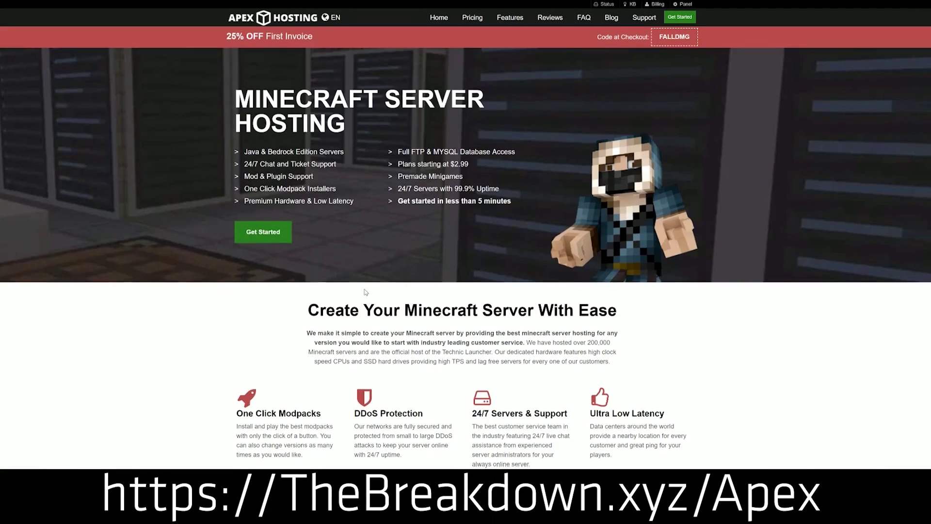
Review the Apex Hosting feature list, including 24/7 Servers & Support, Automated Backups and Instant Setup.
{"action": "scroll", "coordinate": [357, 234], "scroll_direction": "down", "scroll_amount": 3}
{"action": "scroll", "coordinate": [358, 235], "scroll_direction": "down", "scroll_amount": 1}
{"action": "left_click_drag", "start_coordinate": [236, 217], "coordinate": [571, 220]}
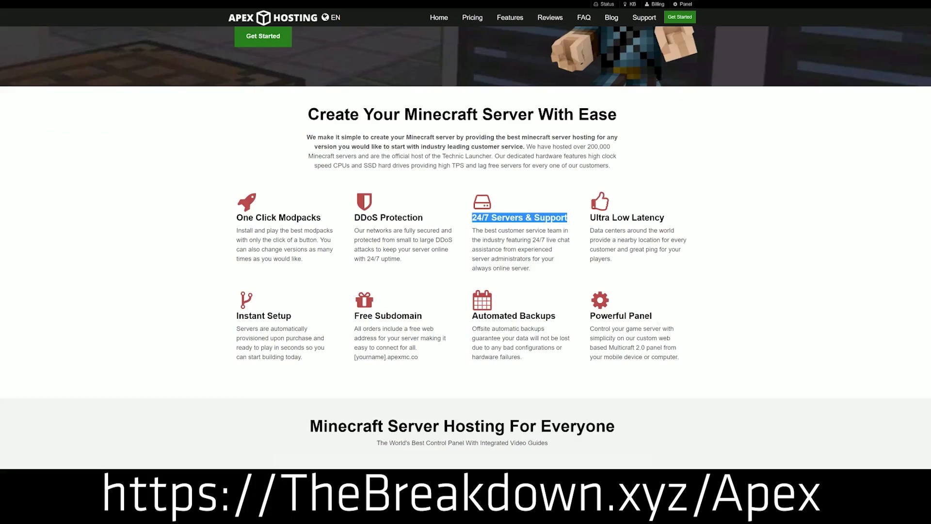
{"action": "left_click_drag", "start_coordinate": [472, 316], "coordinate": [584, 316]}
{"action": "left_click", "coordinate": [456, 317]}
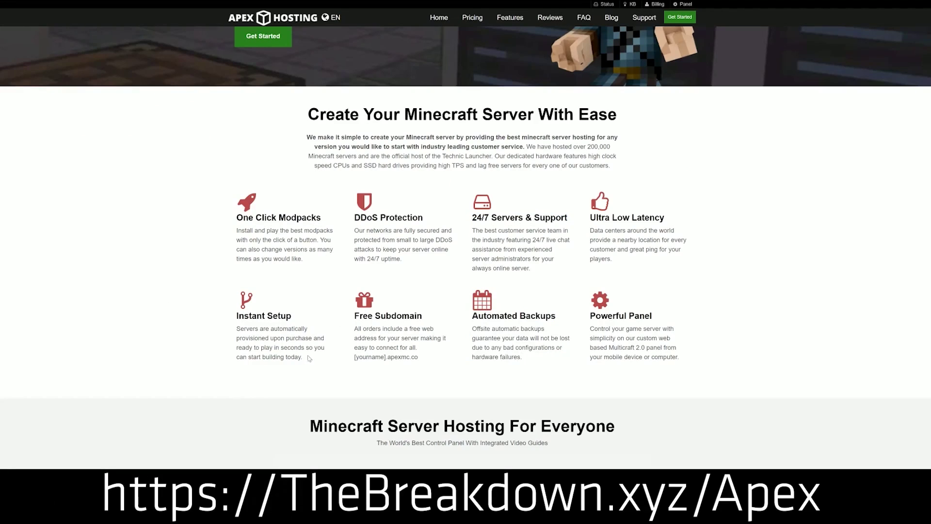
{"action": "left_click_drag", "start_coordinate": [304, 357], "coordinate": [236, 315]}
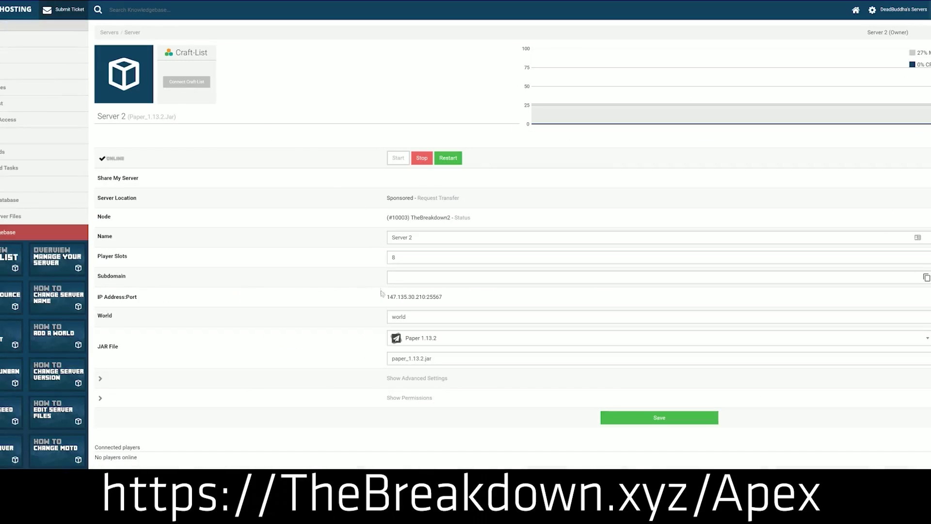
Browse the JAR file versions available for Server 2 and select Minecraft 1.15.
{"action": "left_click", "coordinate": [439, 344]}
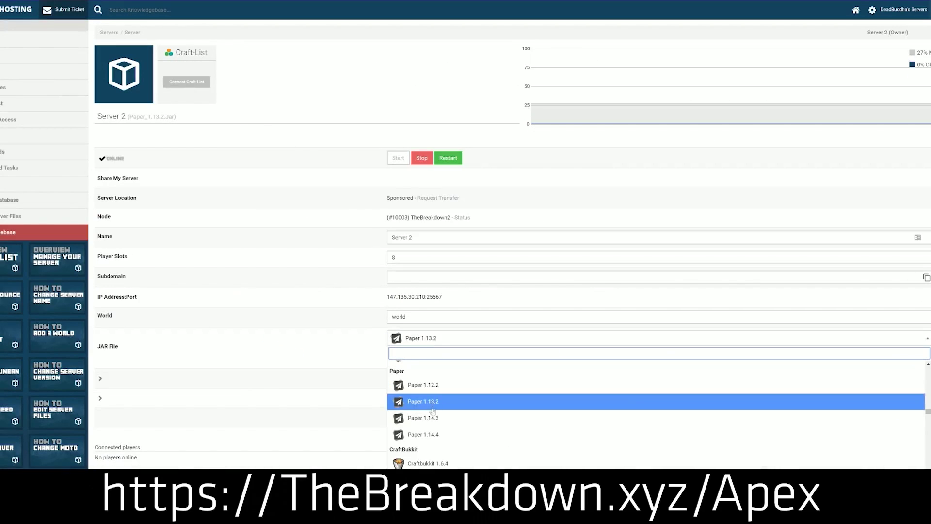
{"action": "scroll", "coordinate": [436, 388], "scroll_direction": "down", "scroll_amount": 3}
{"action": "scroll", "coordinate": [433, 421], "scroll_direction": "up", "scroll_amount": 5}
{"action": "scroll", "coordinate": [433, 420], "scroll_direction": "up", "scroll_amount": 3}
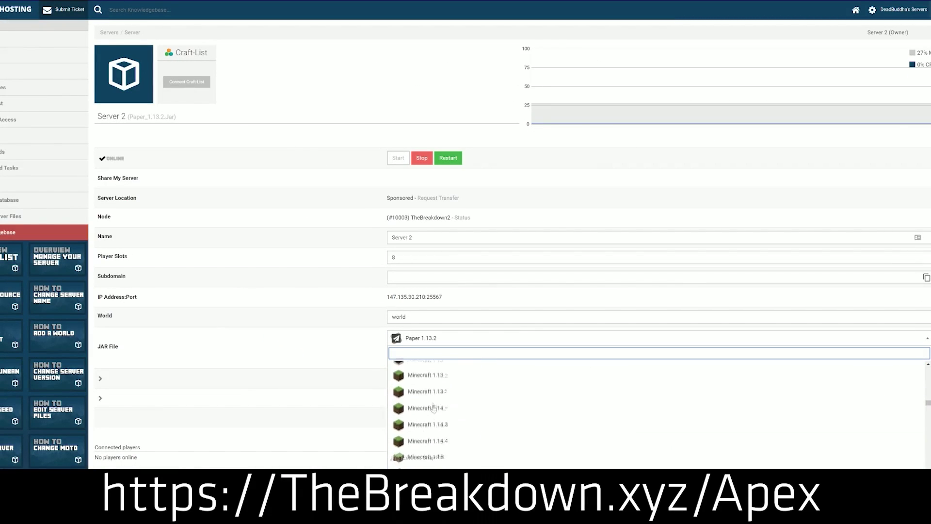
{"action": "scroll", "coordinate": [435, 417], "scroll_direction": "down", "scroll_amount": 2}
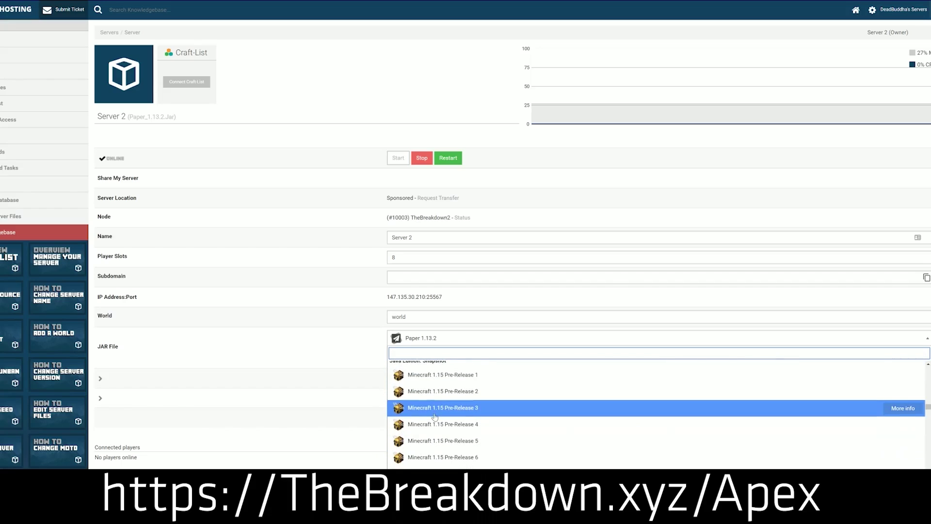
{"action": "scroll", "coordinate": [432, 420], "scroll_direction": "up", "scroll_amount": 5}
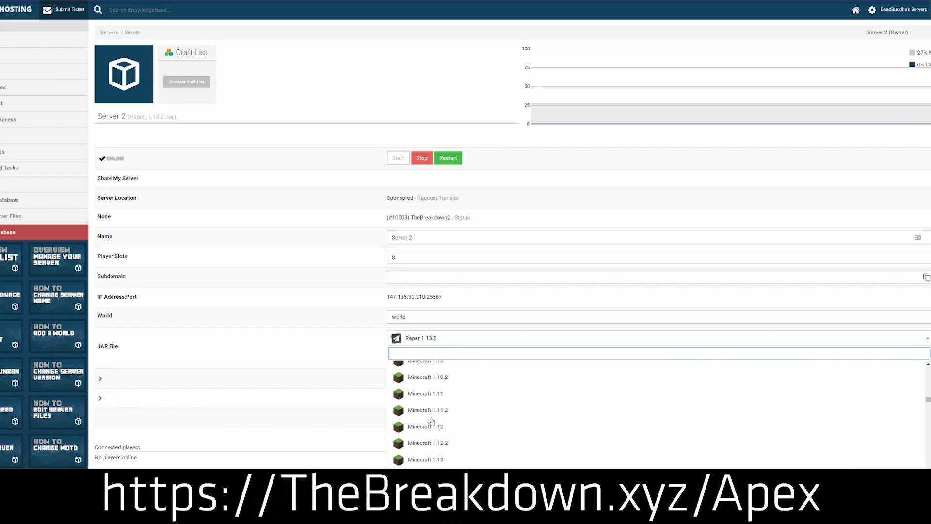
{"action": "scroll", "coordinate": [429, 422], "scroll_direction": "down", "scroll_amount": 2}
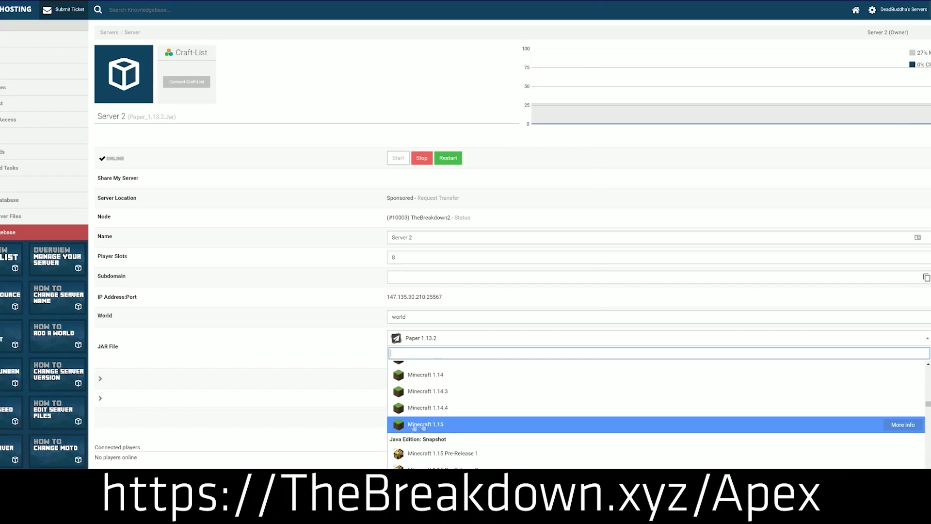
{"action": "left_click", "coordinate": [477, 427]}
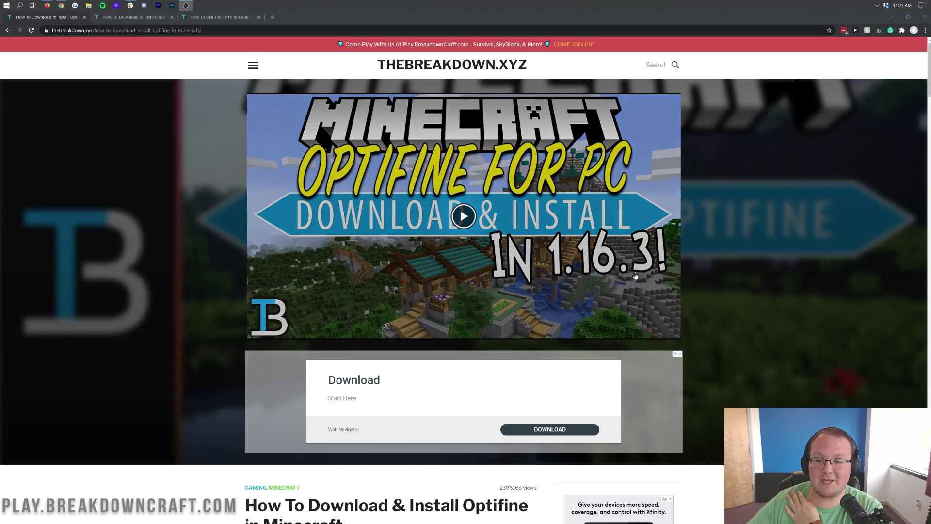
Open the OptiFine downloads page from the download link in the article on installing OptiFine.
{"action": "scroll", "coordinate": [846, 309], "scroll_direction": "down", "scroll_amount": 3}
{"action": "scroll", "coordinate": [846, 309], "scroll_direction": "down", "scroll_amount": 5}
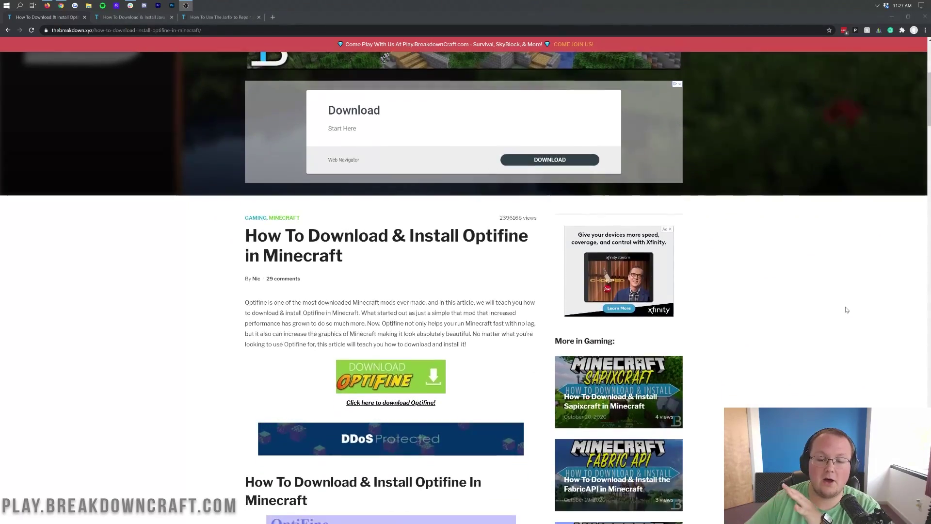
{"action": "scroll", "coordinate": [847, 310], "scroll_direction": "down", "scroll_amount": 2}
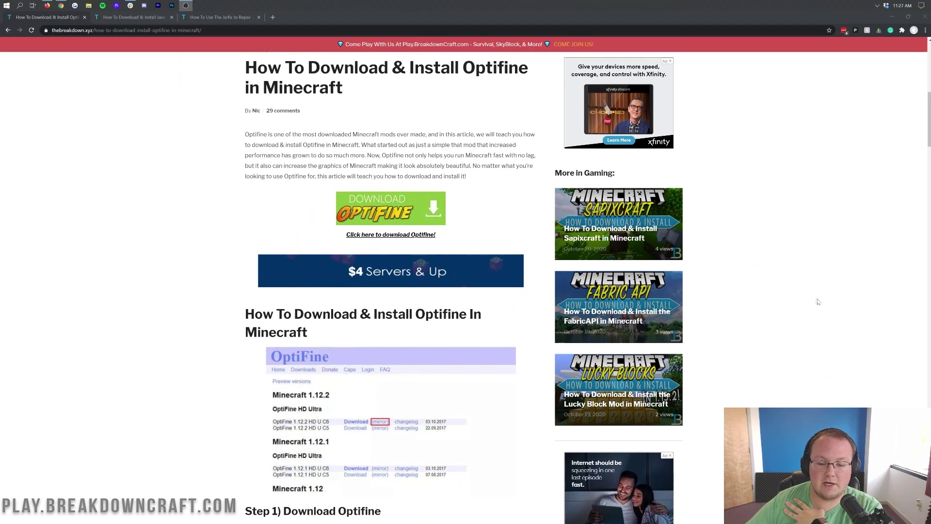
{"action": "left_click", "coordinate": [369, 211]}
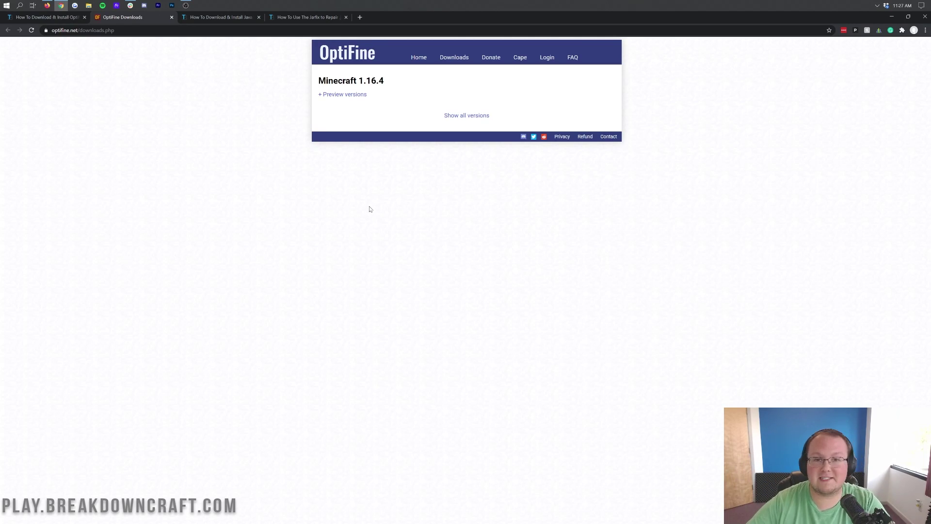
Examine the Minecraft 1.16.4 preview versions and the full list of OptiFine versions, and reload the downloads page.
{"action": "left_click_drag", "start_coordinate": [391, 81], "coordinate": [317, 82]}
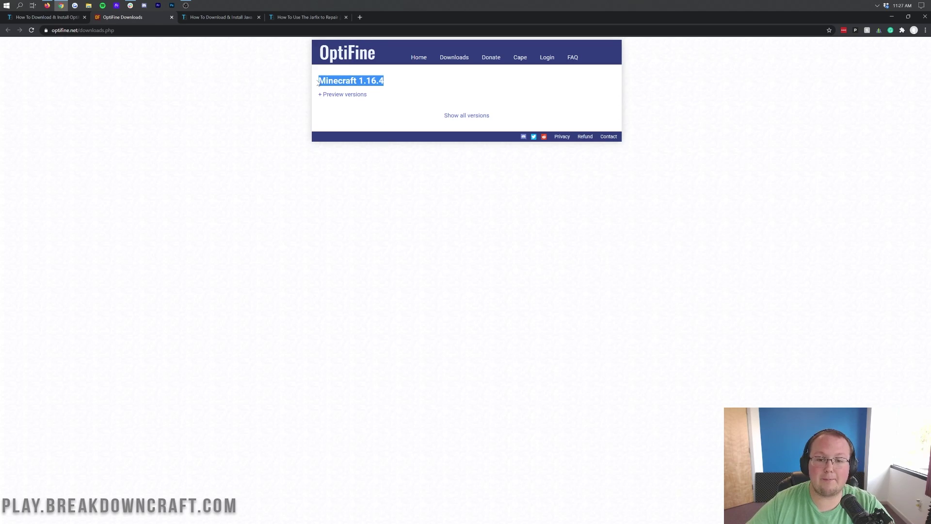
{"action": "left_click", "coordinate": [318, 83]}
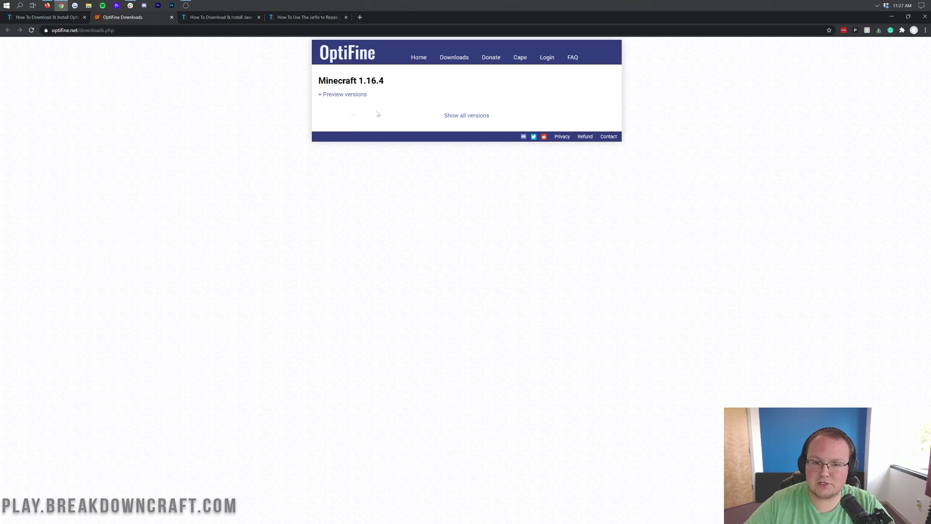
{"action": "left_click", "coordinate": [357, 96]}
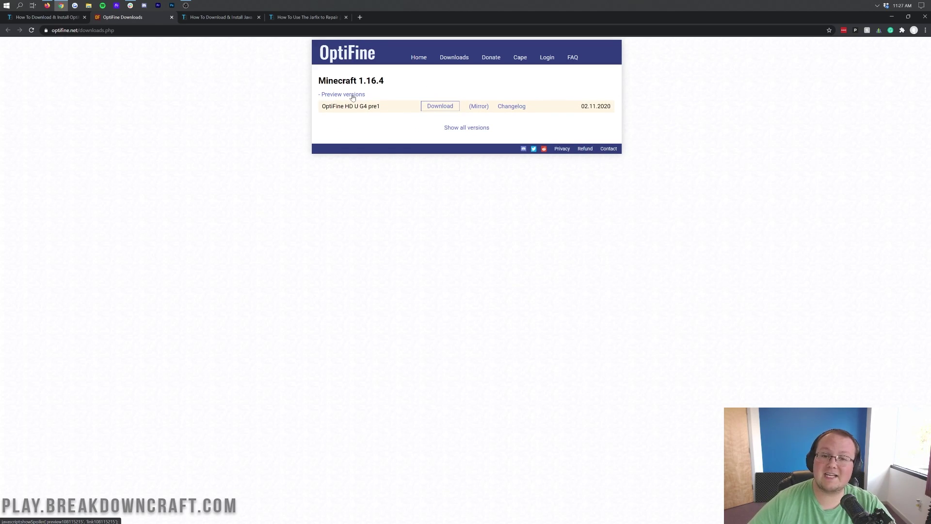
{"action": "left_click", "coordinate": [471, 130]}
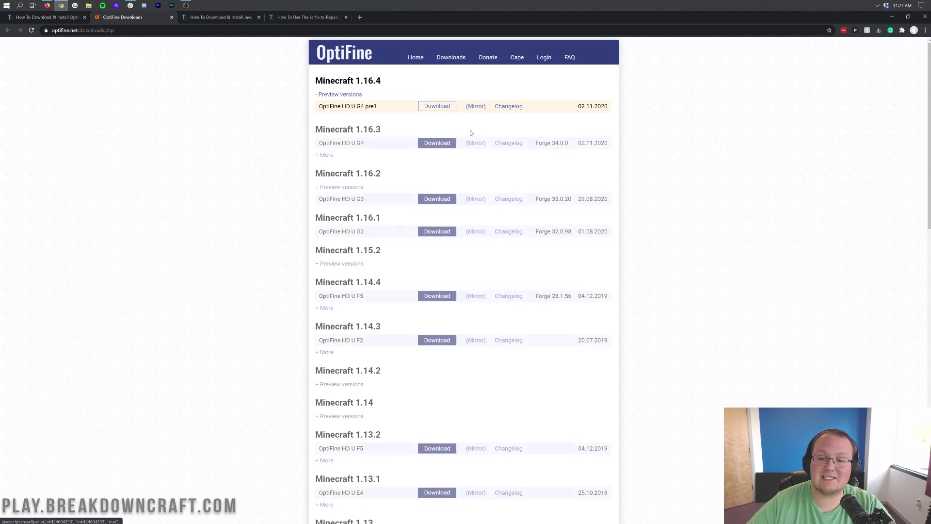
{"action": "scroll", "coordinate": [405, 127], "scroll_direction": "down", "scroll_amount": 1}
{"action": "scroll", "coordinate": [405, 127], "scroll_direction": "down", "scroll_amount": 2}
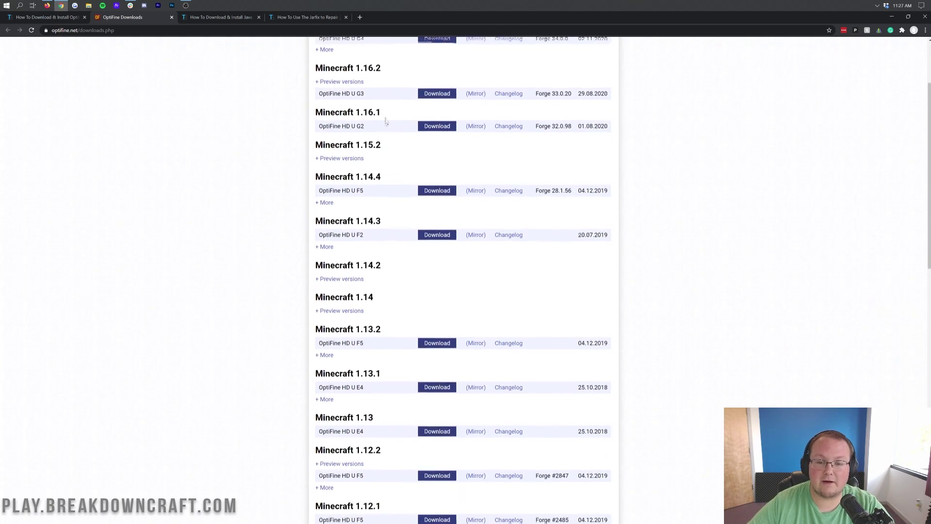
{"action": "scroll", "coordinate": [387, 140], "scroll_direction": "up", "scroll_amount": 3}
{"action": "key", "text": "F5"}
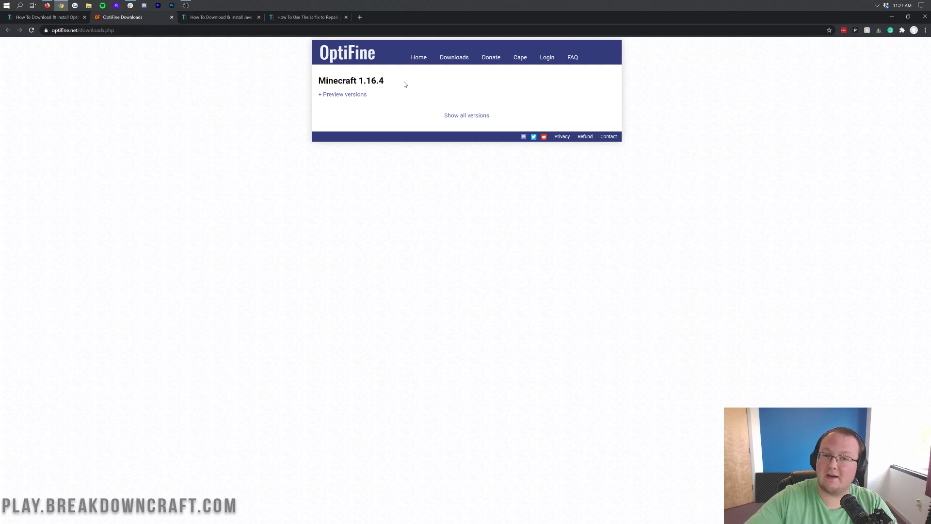
Compare the Minecraft 1.16.4 preview build with the regular OptiFine HD U G3 release listed for Minecraft 1.16.2.
{"action": "left_click", "coordinate": [364, 94]}
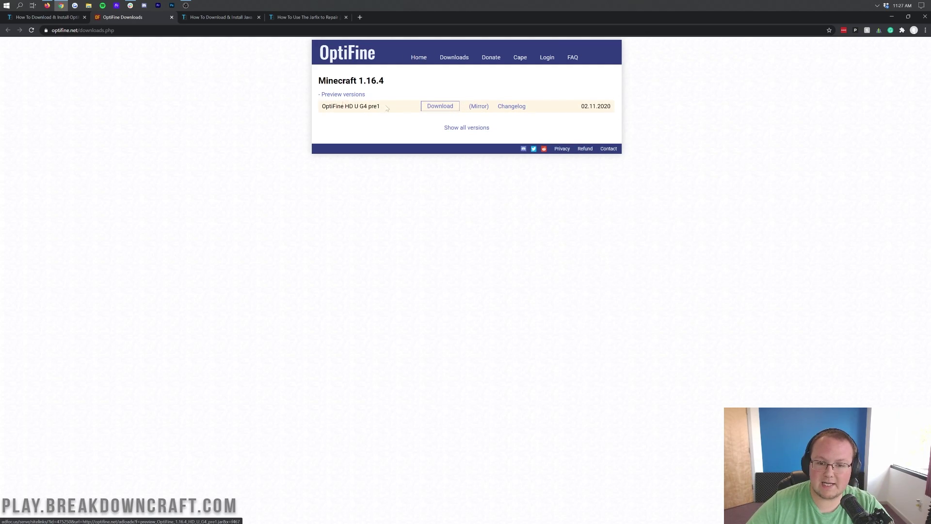
{"action": "left_click", "coordinate": [340, 94]}
{"action": "left_click", "coordinate": [467, 114]}
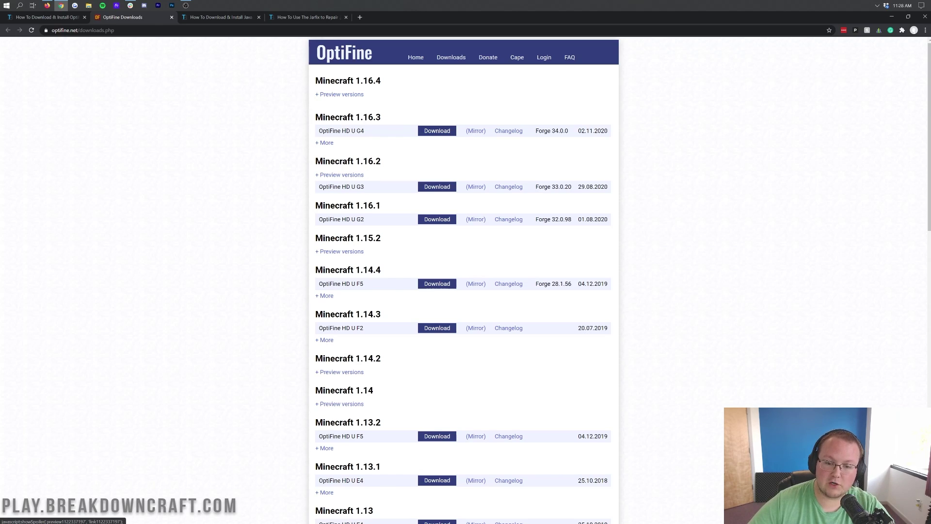
{"action": "left_click_drag", "start_coordinate": [383, 188], "coordinate": [318, 187]}
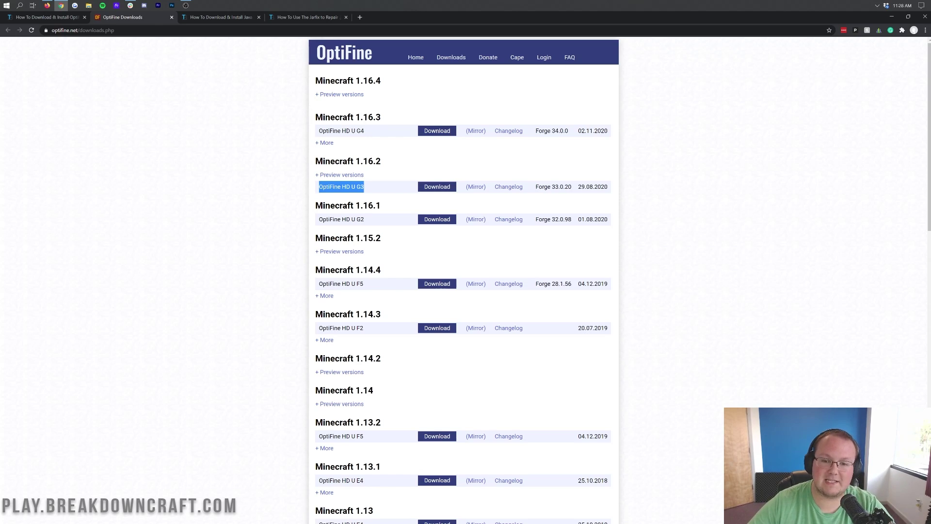
{"action": "left_click", "coordinate": [409, 88]}
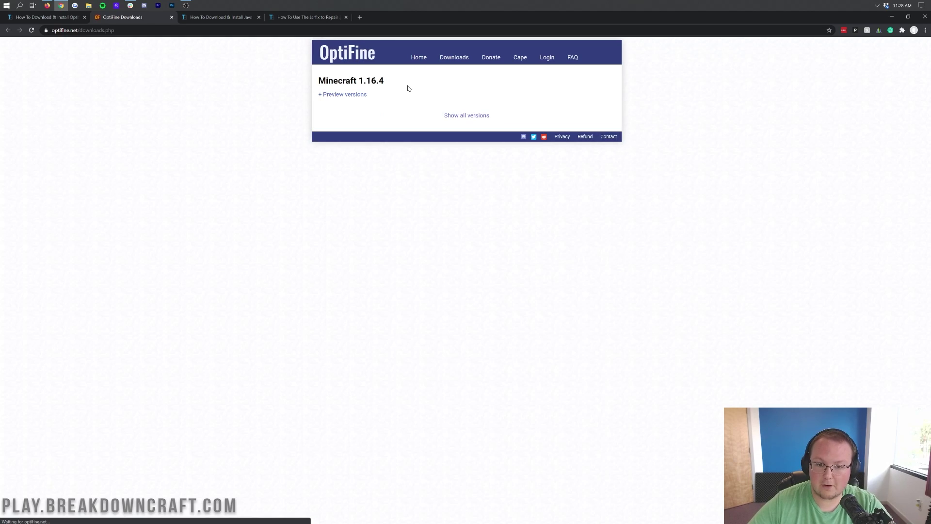
Download the preview OptiFine HD U G4 pre1 for Minecraft 1.16.4 from its mirror, keep the JAR file and close the advertisement page.
{"action": "left_click", "coordinate": [344, 95]}
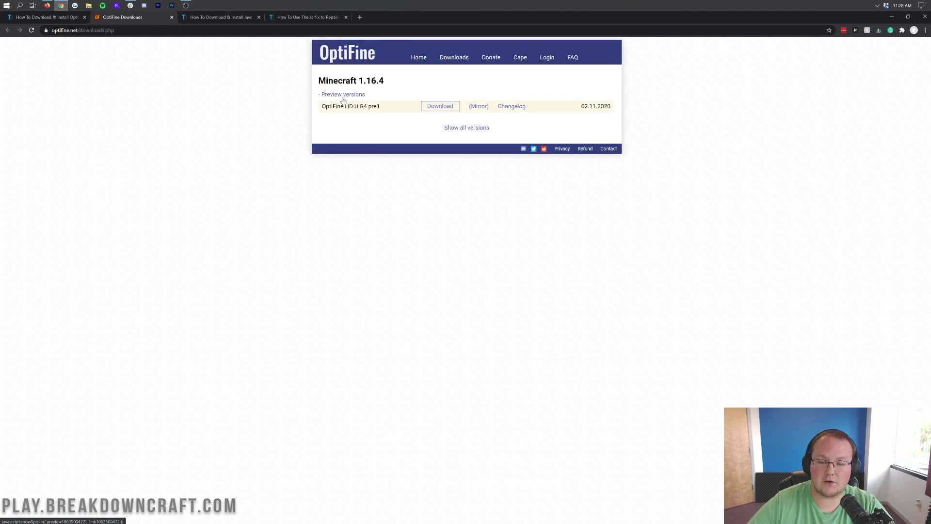
{"action": "left_click", "coordinate": [479, 107]}
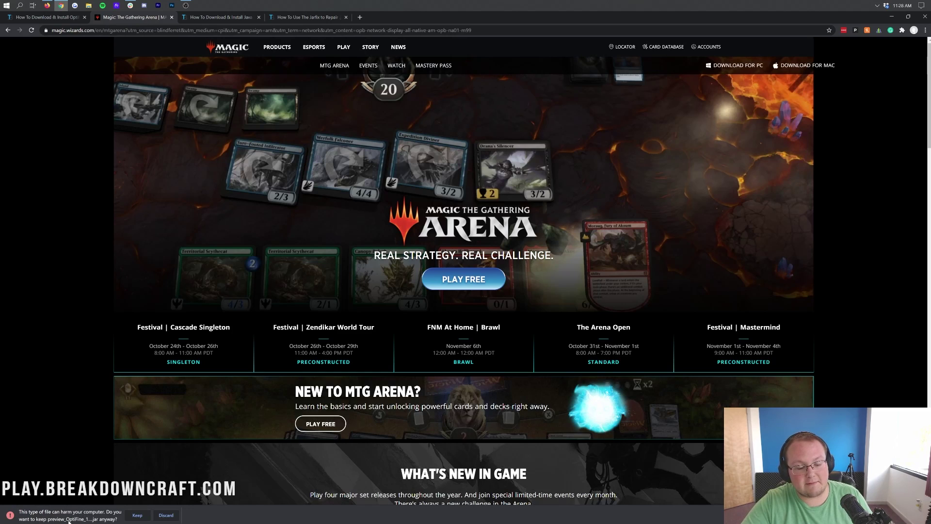
{"action": "left_click", "coordinate": [137, 517]}
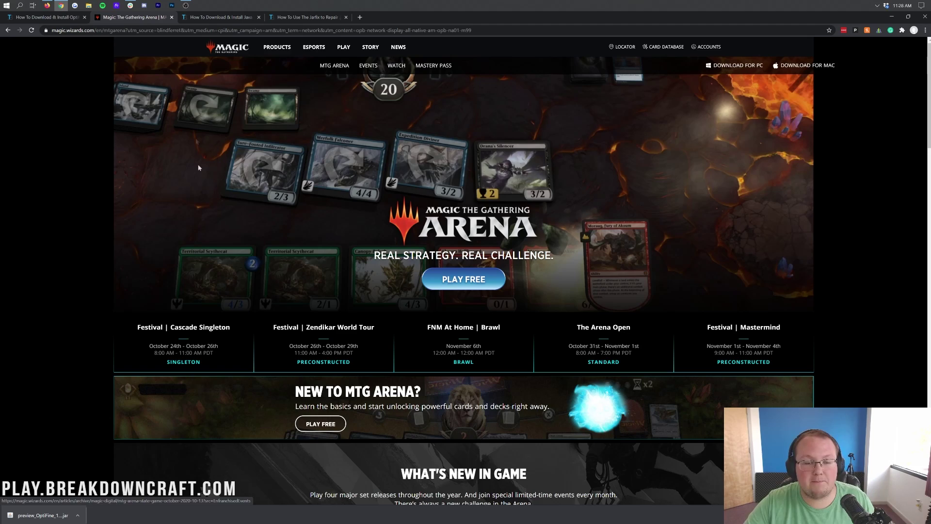
{"action": "left_click", "coordinate": [171, 17]}
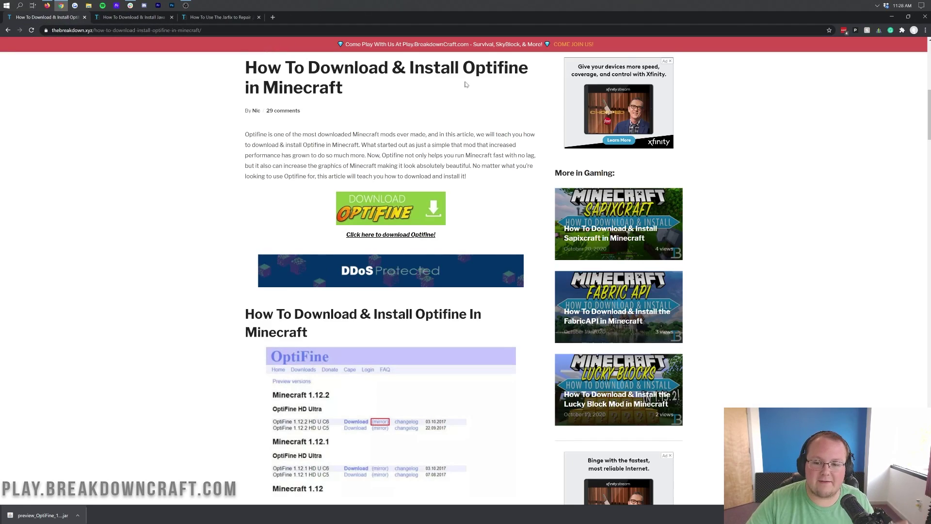
Minimize the browser, refresh the desktop and move the downloaded OptiFine JAR to an open area near the middle.
{"action": "left_click", "coordinate": [890, 17]}
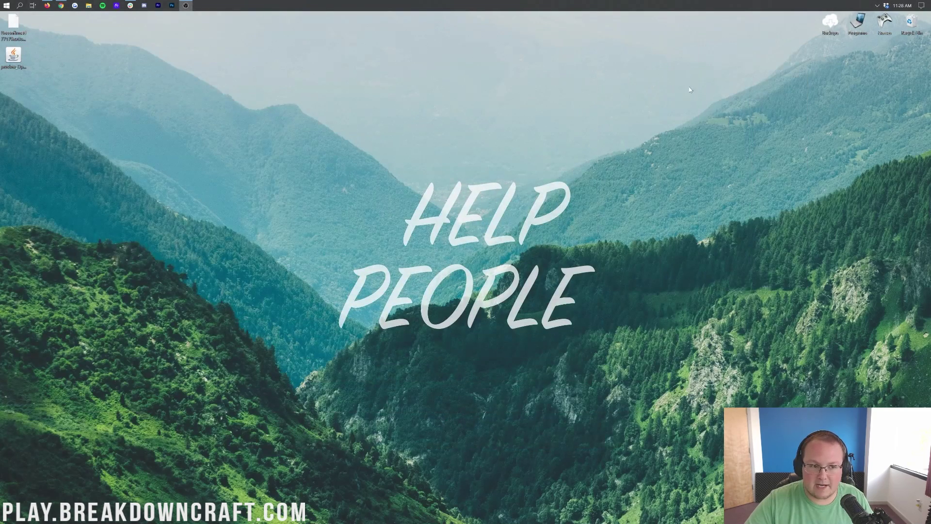
{"action": "right_click", "coordinate": [55, 113]}
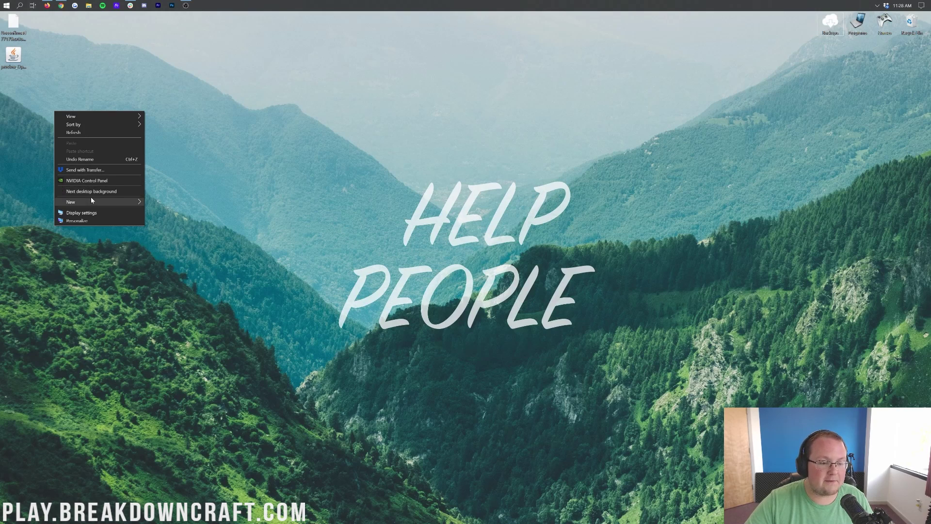
{"action": "left_click", "coordinate": [78, 133]}
{"action": "left_click_drag", "start_coordinate": [13, 56], "coordinate": [449, 94]}
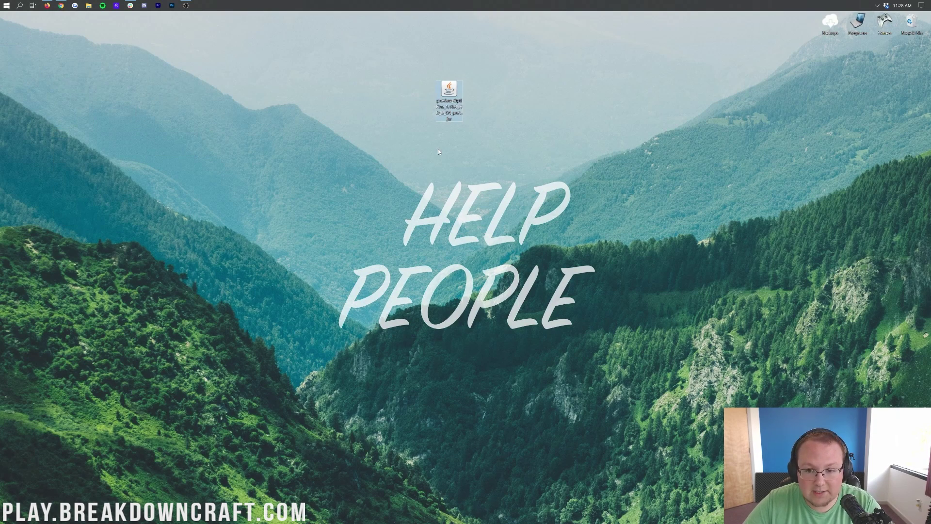
Search Windows for "down", open the Downloads folder to check its contents, and close its window.
{"action": "left_click", "coordinate": [4, 5]}
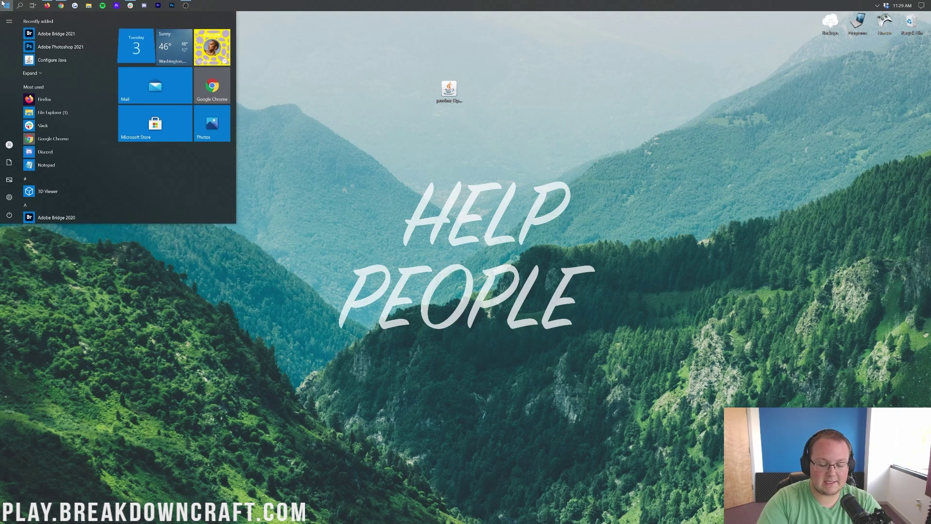
{"action": "type", "text": "down"}
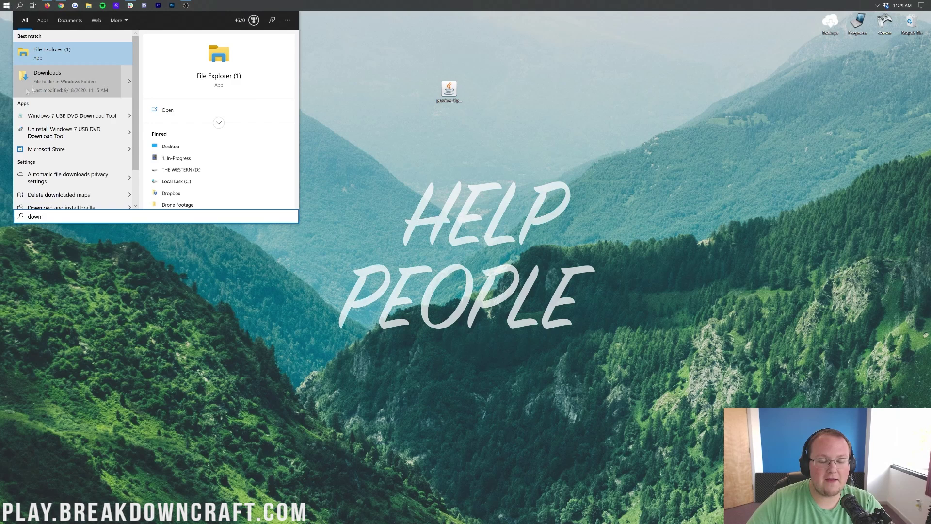
{"action": "left_click", "coordinate": [56, 88]}
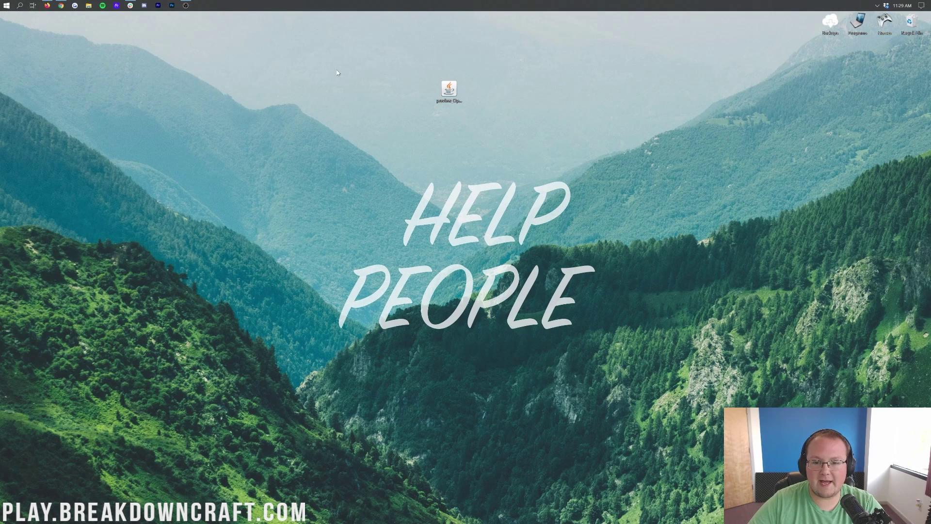
{"action": "left_click_drag", "start_coordinate": [424, 79], "coordinate": [424, 117]}
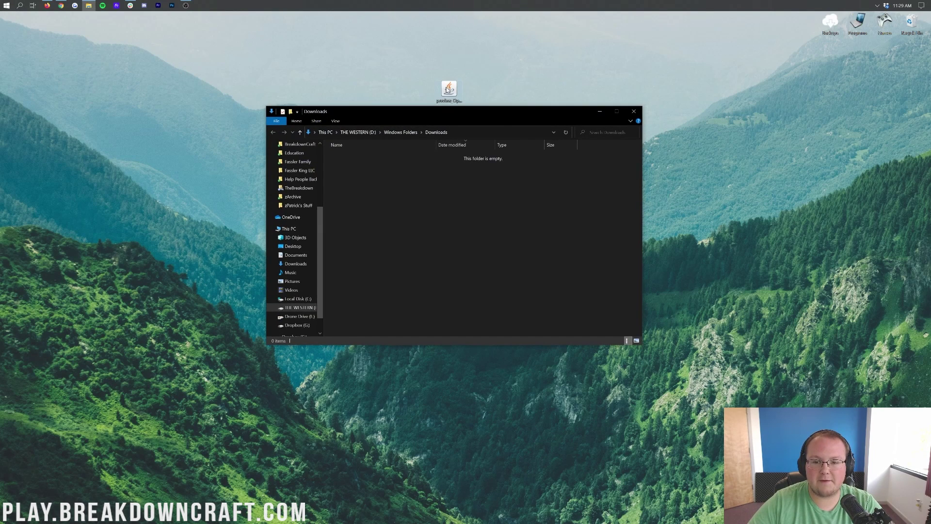
{"action": "mouse_move", "coordinate": [449, 89]}
{"action": "left_mouse_down"}
{"action": "mouse_move", "coordinate": [395, 204]}
{"action": "mouse_move", "coordinate": [467, 70]}
{"action": "mouse_move", "coordinate": [449, 79]}
{"action": "left_mouse_up"}
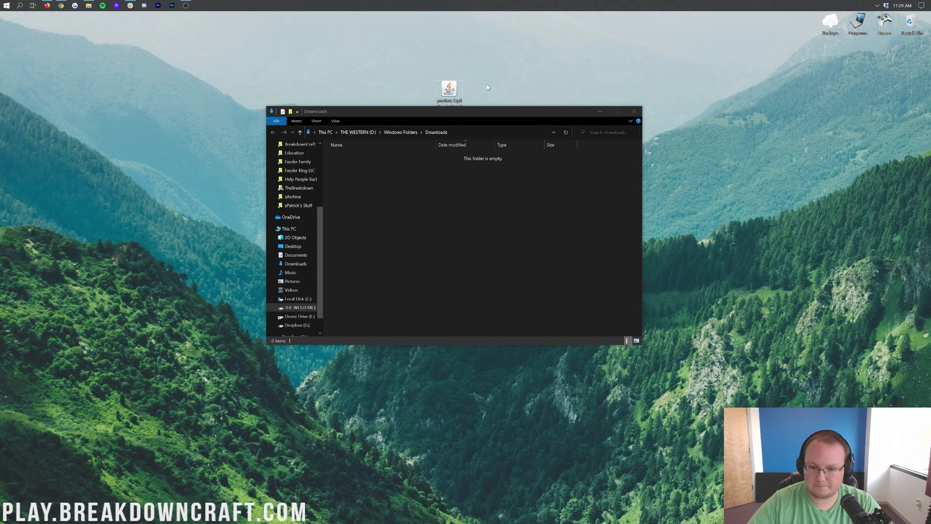
{"action": "left_click", "coordinate": [634, 111]}
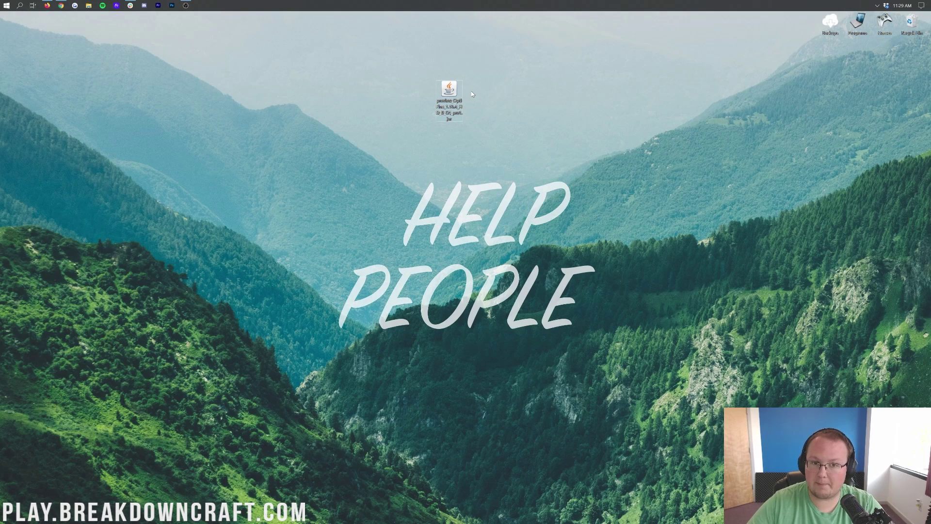
{"action": "right_click", "coordinate": [448, 91]}
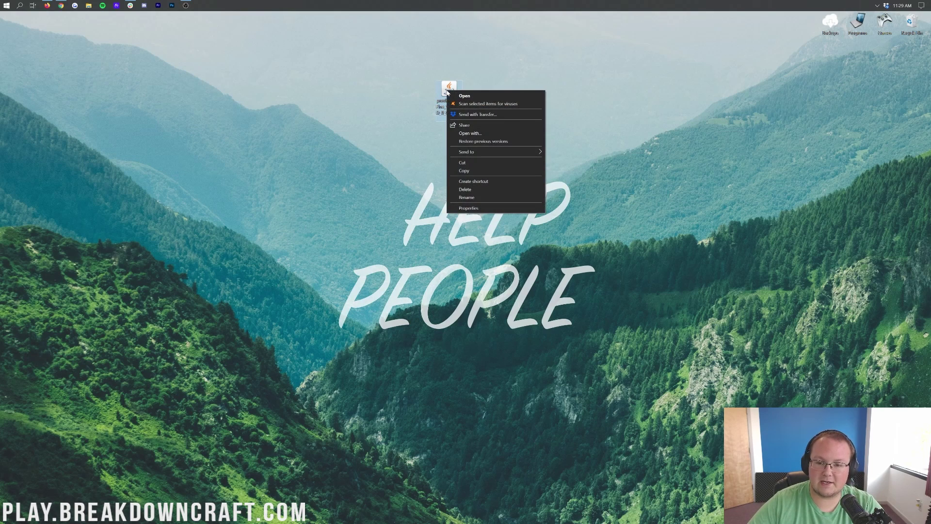
{"action": "left_click", "coordinate": [470, 133]}
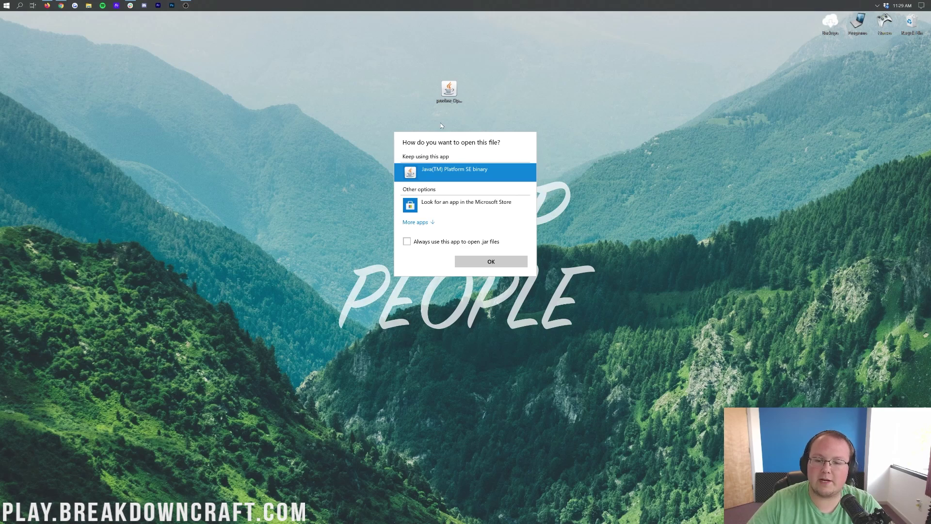
{"action": "left_click", "coordinate": [441, 124]}
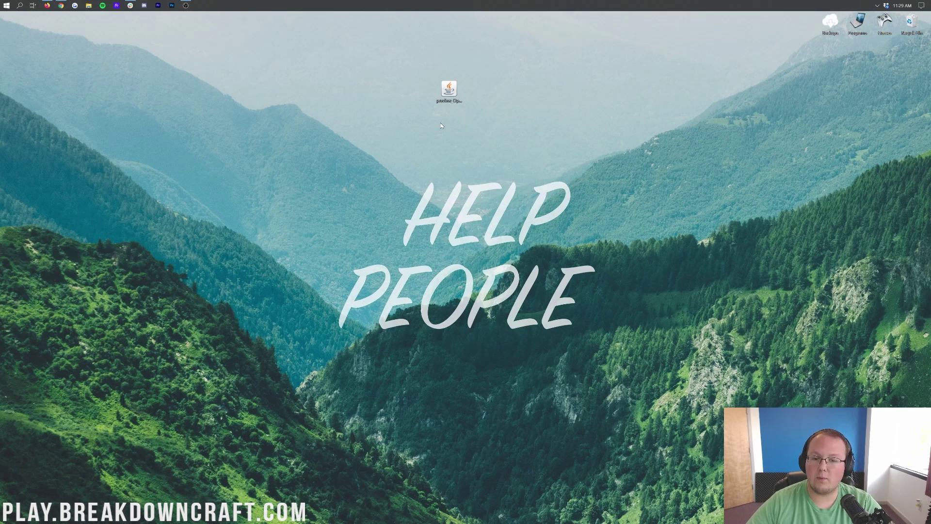
Switch to the browser and look through the article on downloading and installing Java for Minecraft.
{"action": "left_click", "coordinate": [61, 6]}
{"action": "left_click", "coordinate": [130, 17]}
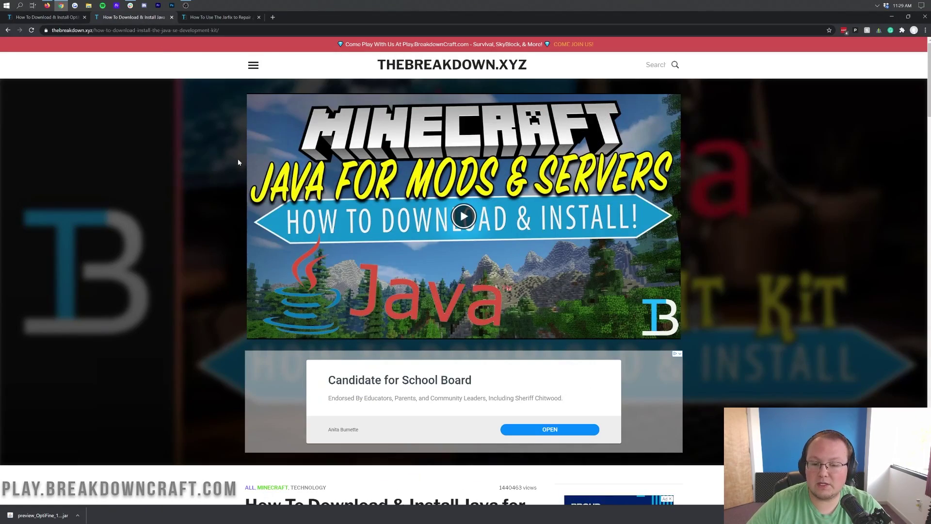
{"action": "scroll", "coordinate": [238, 160], "scroll_direction": "down", "scroll_amount": 5}
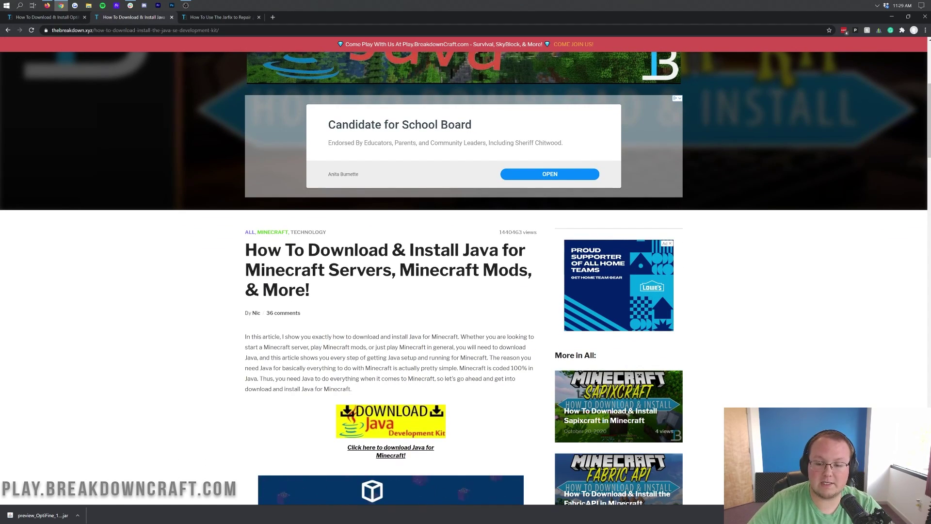
{"action": "scroll", "coordinate": [466, 277], "scroll_direction": "down", "scroll_amount": 3}
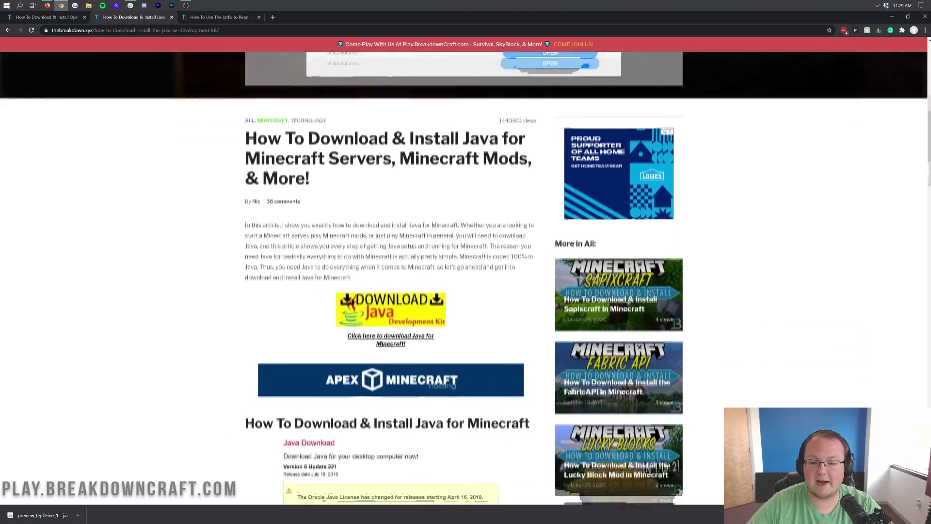
{"action": "scroll", "coordinate": [441, 227], "scroll_direction": "down", "scroll_amount": 20}
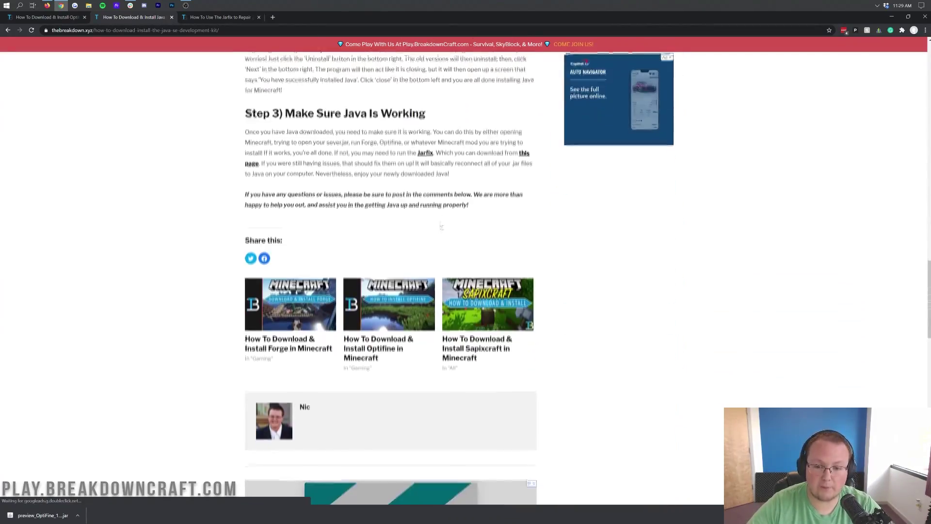
{"action": "key", "text": "Home"}
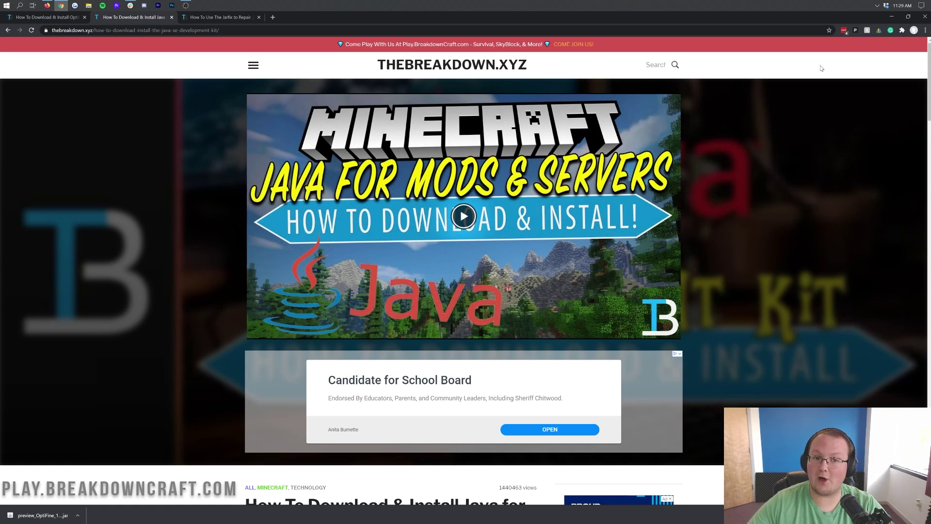
Look through the article on repairing .jar files with Jarfix, including its download link, and minimize the browser.
{"action": "left_click", "coordinate": [211, 18]}
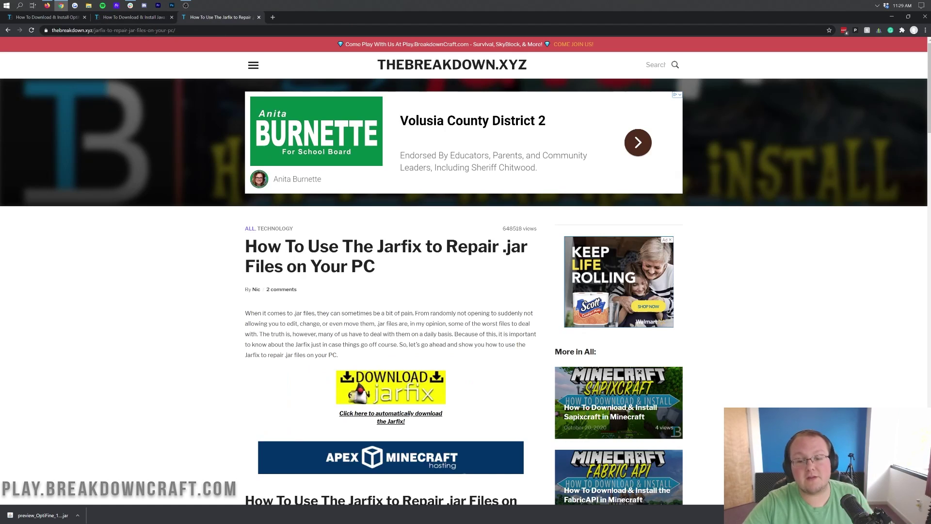
{"action": "scroll", "coordinate": [274, 236], "scroll_direction": "down", "scroll_amount": 9}
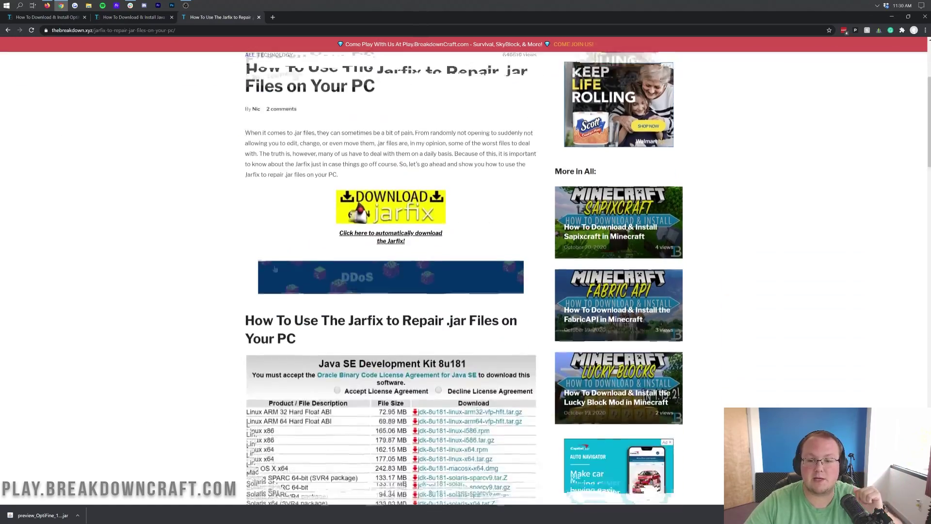
{"action": "scroll", "coordinate": [274, 236], "scroll_direction": "down", "scroll_amount": 8}
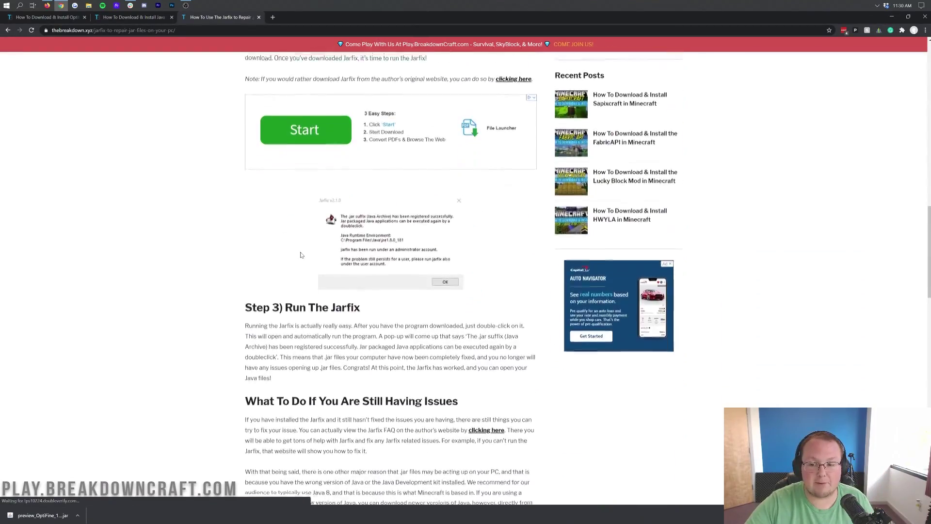
{"action": "scroll", "coordinate": [274, 236], "scroll_direction": "up", "scroll_amount": 7}
{"action": "scroll", "coordinate": [304, 258], "scroll_direction": "up", "scroll_amount": 7}
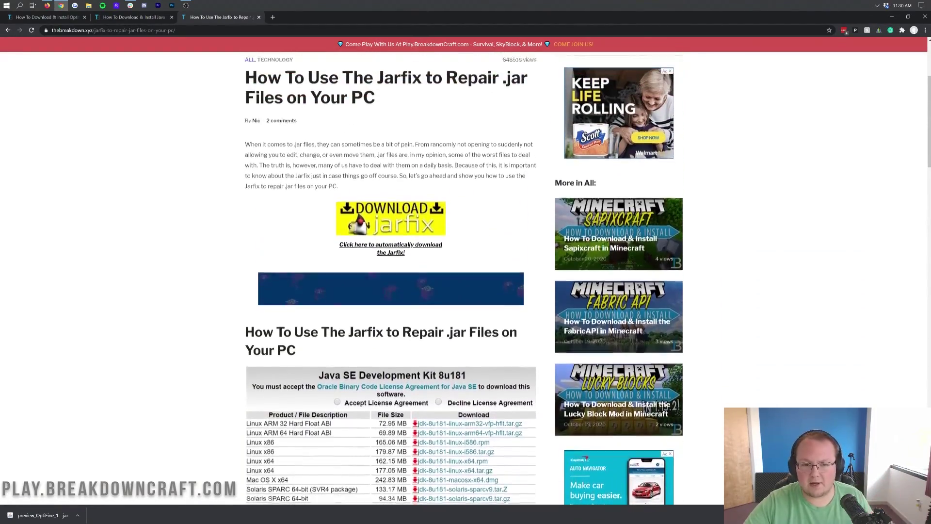
{"action": "scroll", "coordinate": [304, 258], "scroll_direction": "up", "scroll_amount": 3}
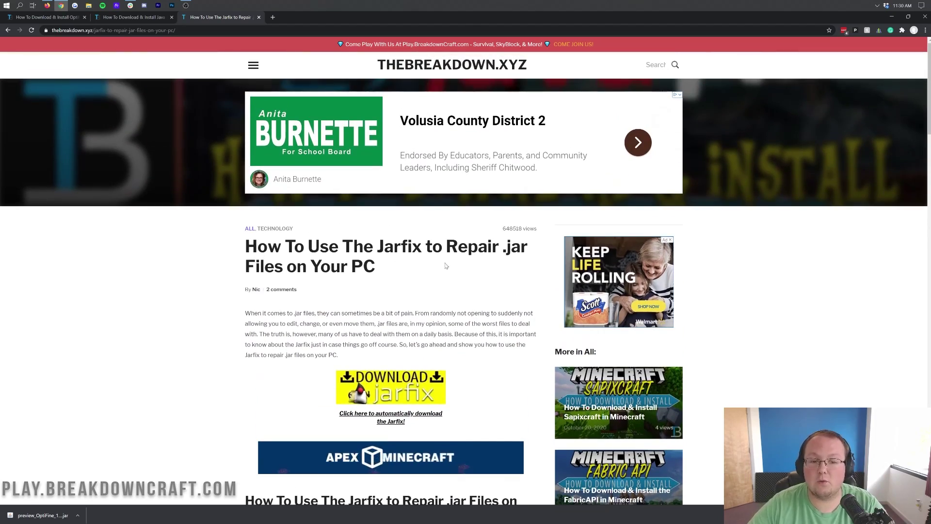
{"action": "left_click", "coordinate": [892, 16]}
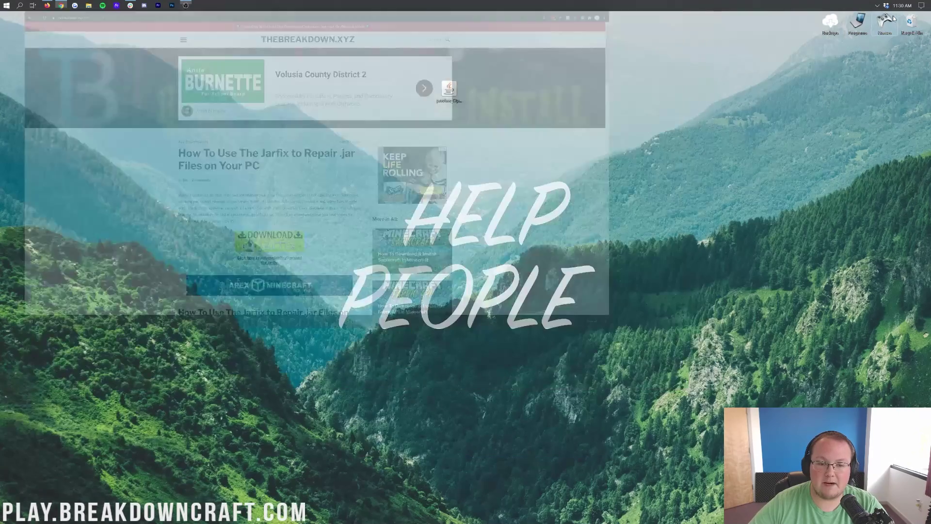
Open the OptiFine JAR with Java(TM) Platform SE binary and install OptiFine HD Ultra G4 pre1 into the default .minecraft folder.
{"action": "left_click", "coordinate": [448, 90]}
{"action": "right_click", "coordinate": [447, 93]}
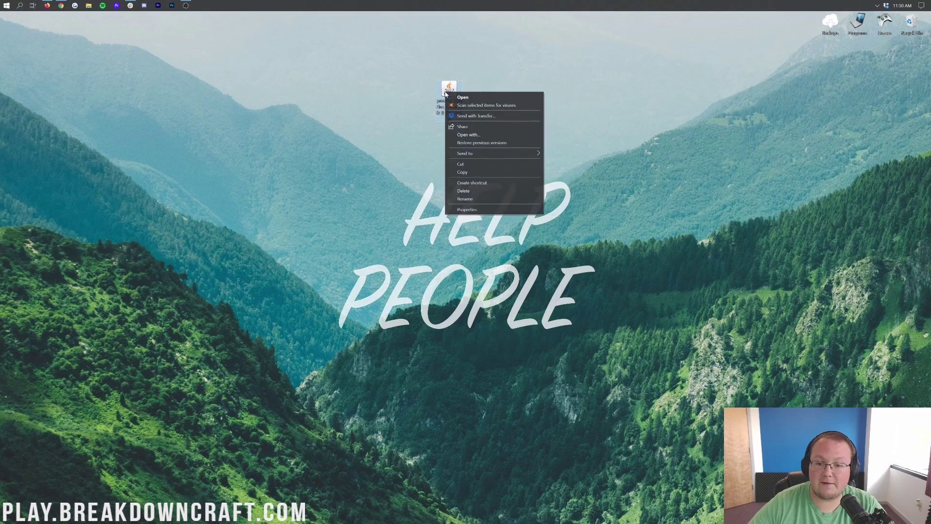
{"action": "left_click", "coordinate": [468, 135]}
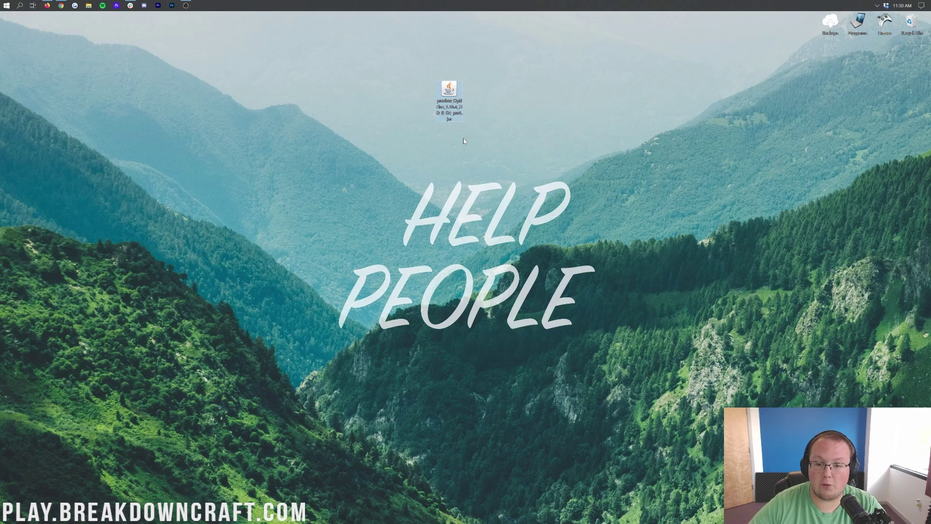
{"action": "left_click", "coordinate": [491, 262]}
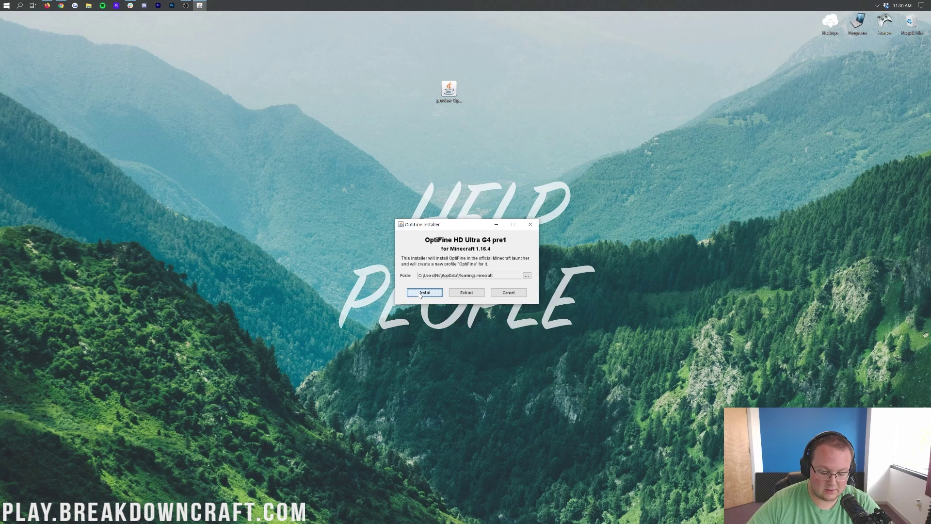
{"action": "left_click", "coordinate": [421, 294]}
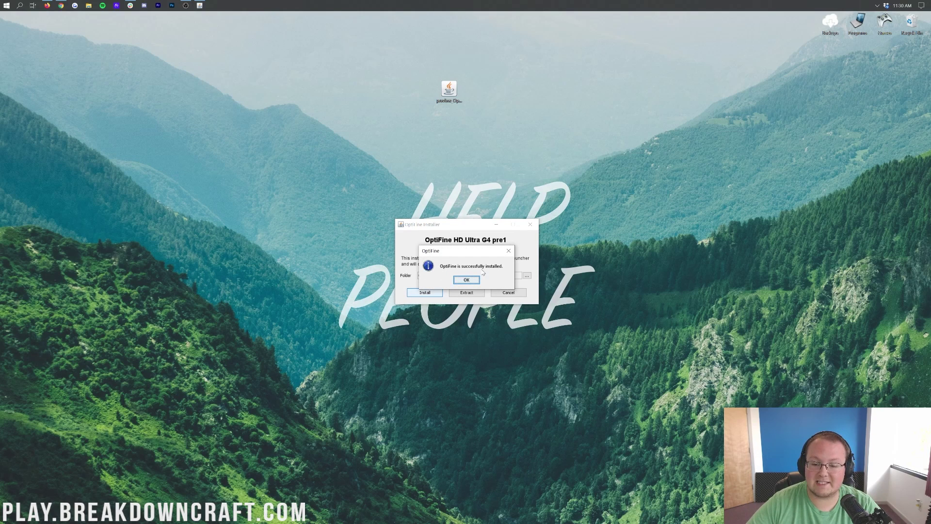
{"action": "left_click", "coordinate": [466, 281]}
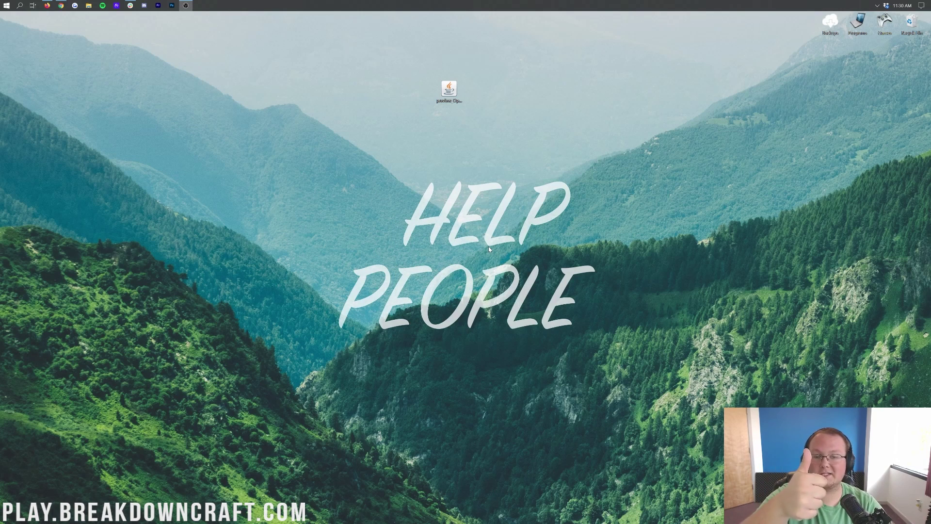
Move the OptiFine JAR to the Recycle Bin and start the Minecraft Launcher.
{"action": "mouse_move", "coordinate": [449, 89]}
{"action": "left_mouse_down"}
{"action": "mouse_move", "coordinate": [584, 100]}
{"action": "mouse_move", "coordinate": [876, 65]}
{"action": "mouse_move", "coordinate": [450, 89]}
{"action": "left_mouse_up"}
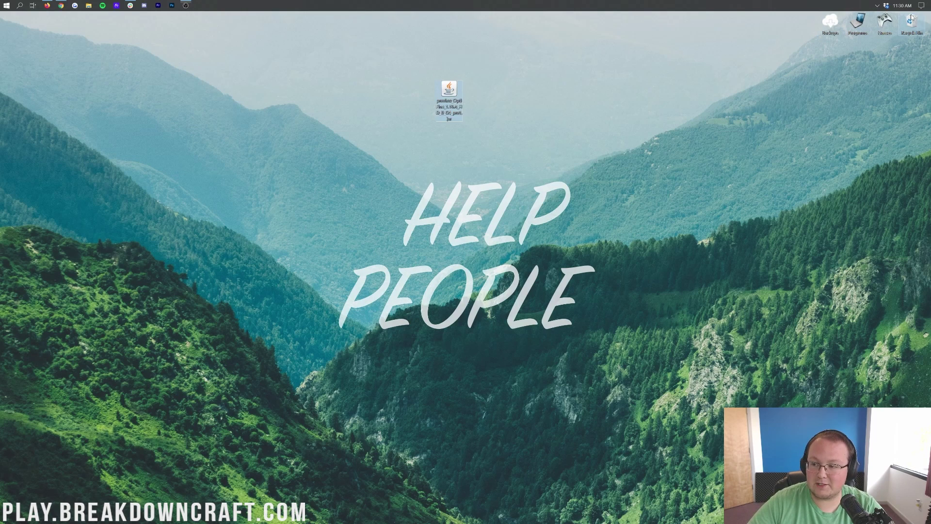
{"action": "left_click_drag", "start_coordinate": [911, 18], "coordinate": [912, 18]}
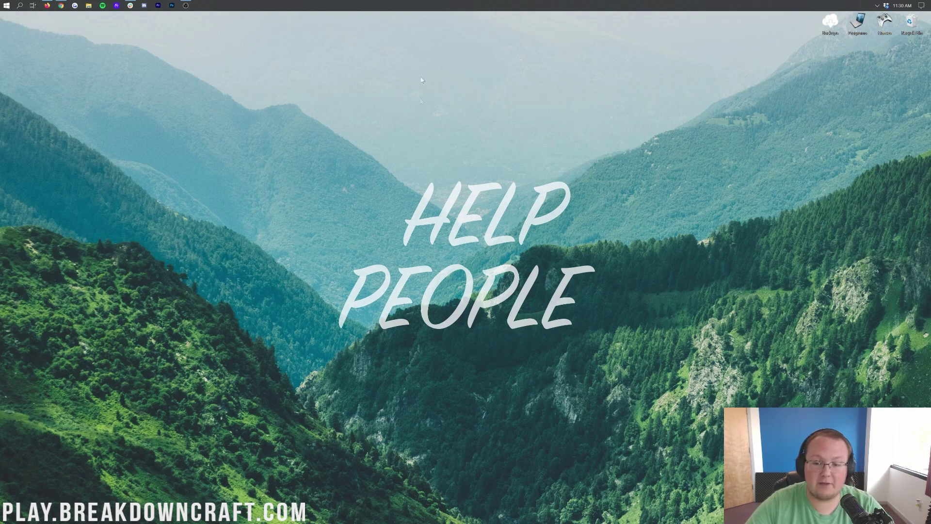
{"action": "left_click", "coordinate": [4, 5]}
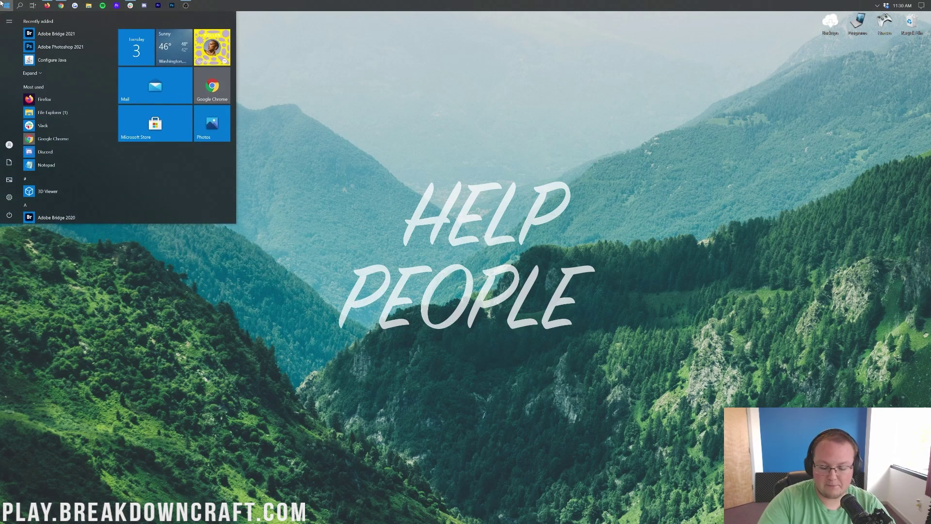
{"action": "type", "text": "minecraft"}
{"action": "key", "text": "Return"}
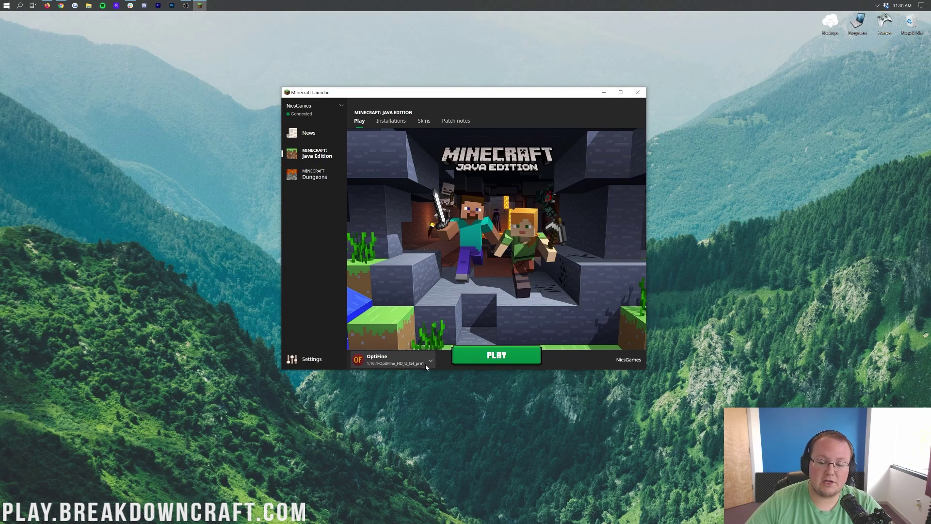
Review the available Java Edition installations and select OptiFine with version 1.16.4-OptiFine_HD_U_G4_pre1.
{"action": "left_click", "coordinate": [431, 365]}
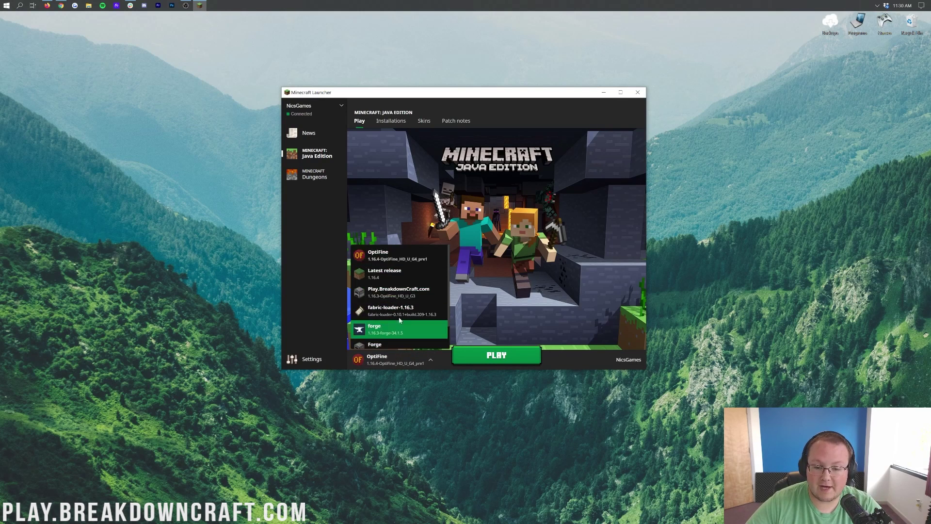
{"action": "left_click", "coordinate": [392, 357]}
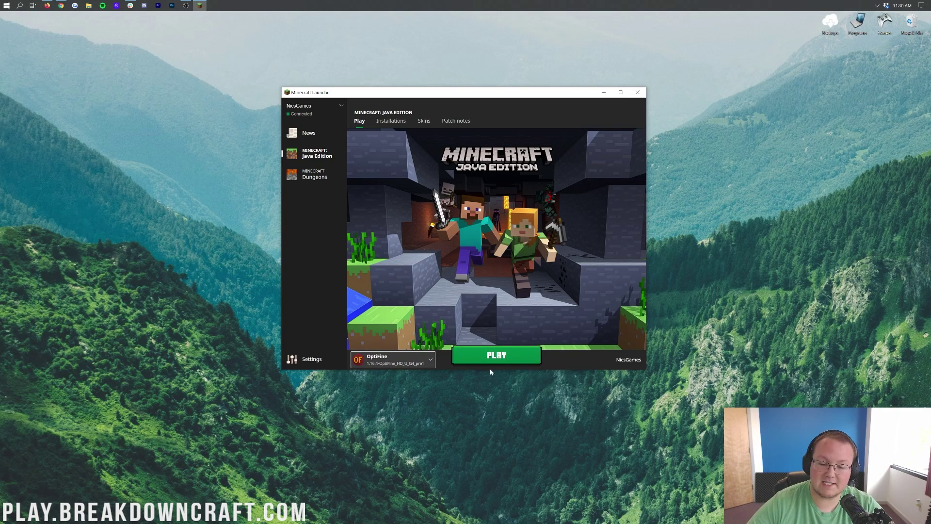
{"action": "left_click", "coordinate": [428, 360]}
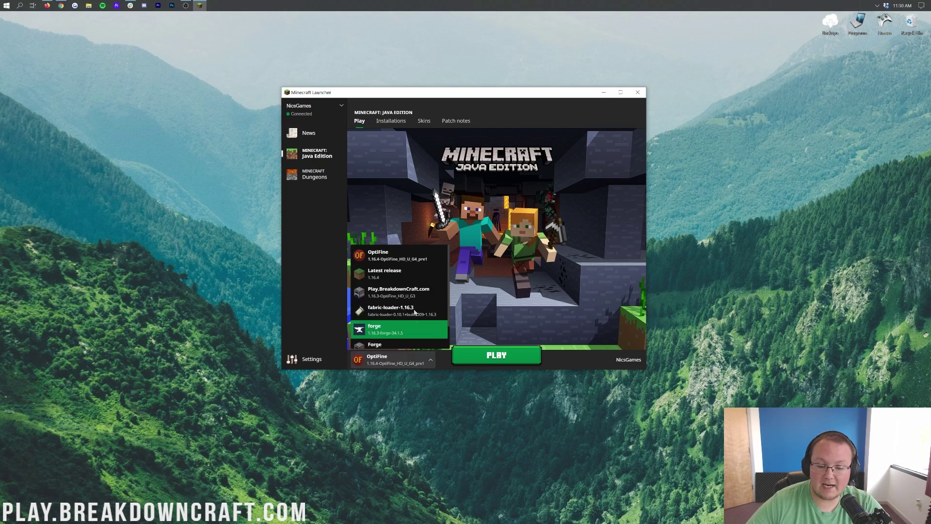
{"action": "scroll", "coordinate": [415, 312], "scroll_direction": "down", "scroll_amount": 2}
{"action": "scroll", "coordinate": [402, 270], "scroll_direction": "up", "scroll_amount": 2}
{"action": "left_click", "coordinate": [401, 255]}
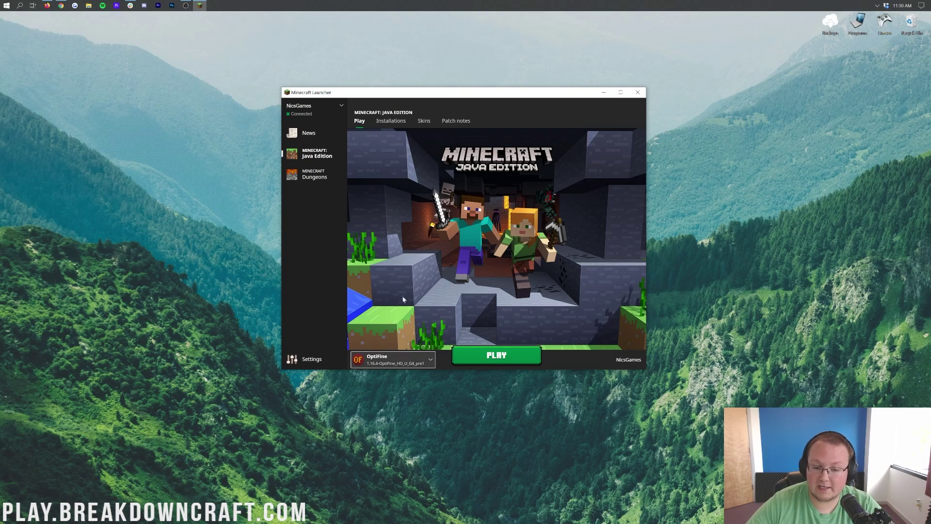
{"action": "left_click", "coordinate": [382, 366]}
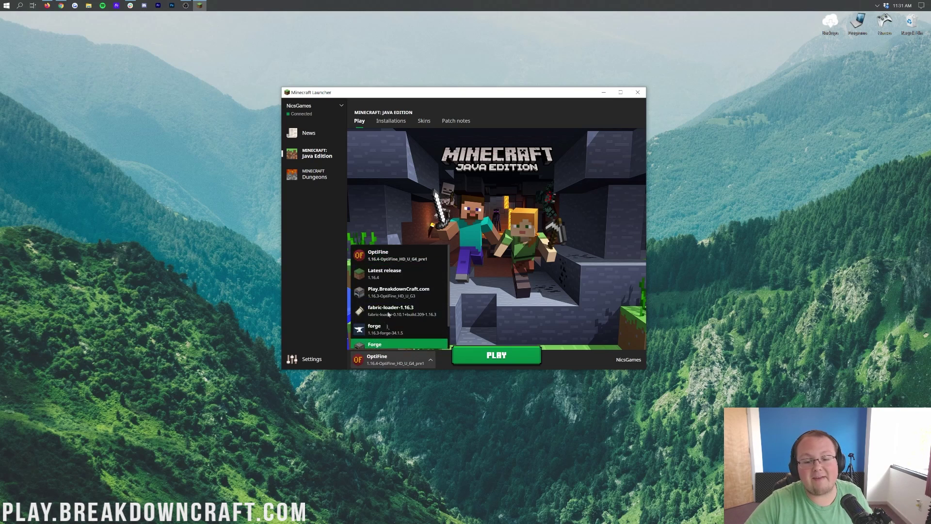
{"action": "left_click", "coordinate": [397, 169]}
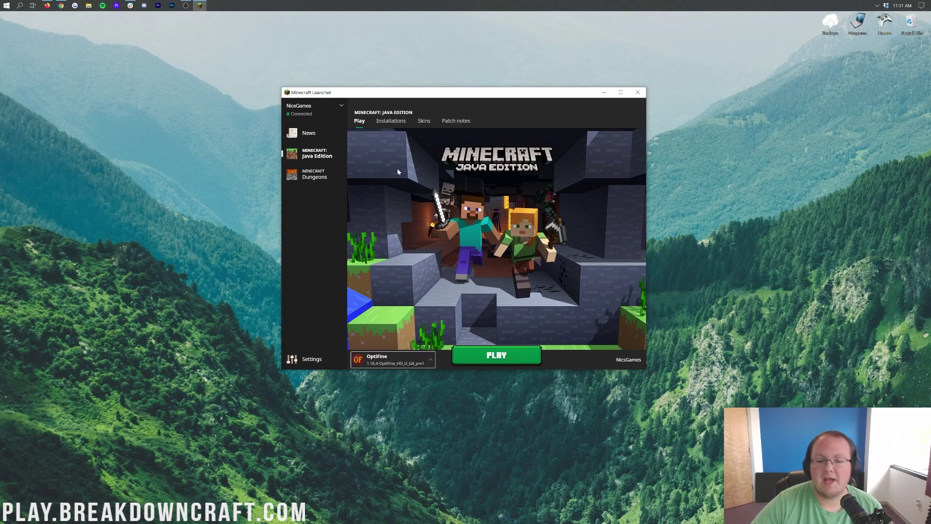
Delete the Play.BreakdownCraft.com installation based on 1.16.3-OptiFine_HD_U_G3.
{"action": "left_click", "coordinate": [393, 122]}
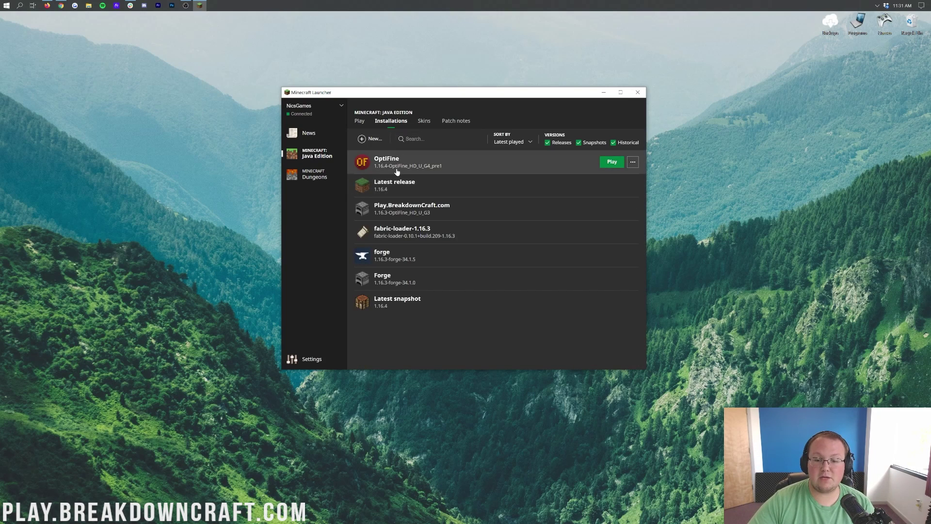
{"action": "left_click", "coordinate": [633, 209]}
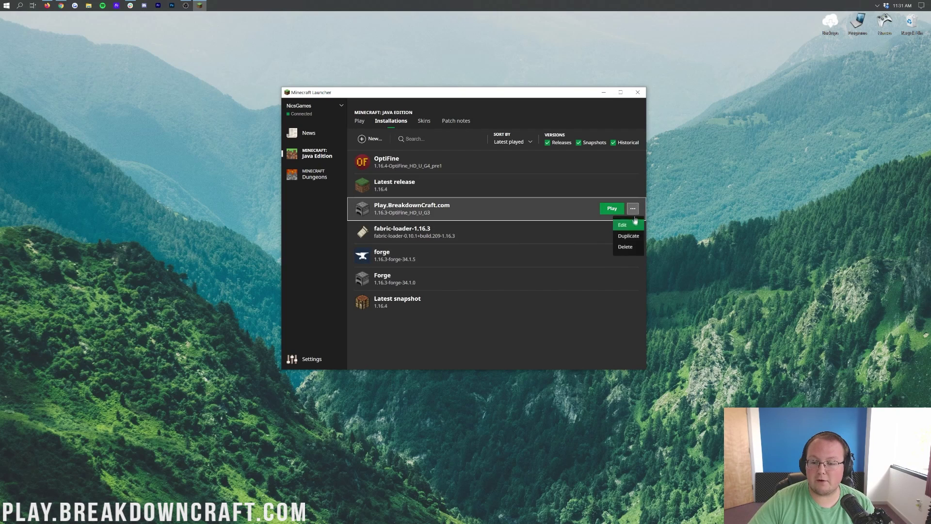
{"action": "left_click", "coordinate": [625, 246]}
{"action": "left_click", "coordinate": [480, 253]}
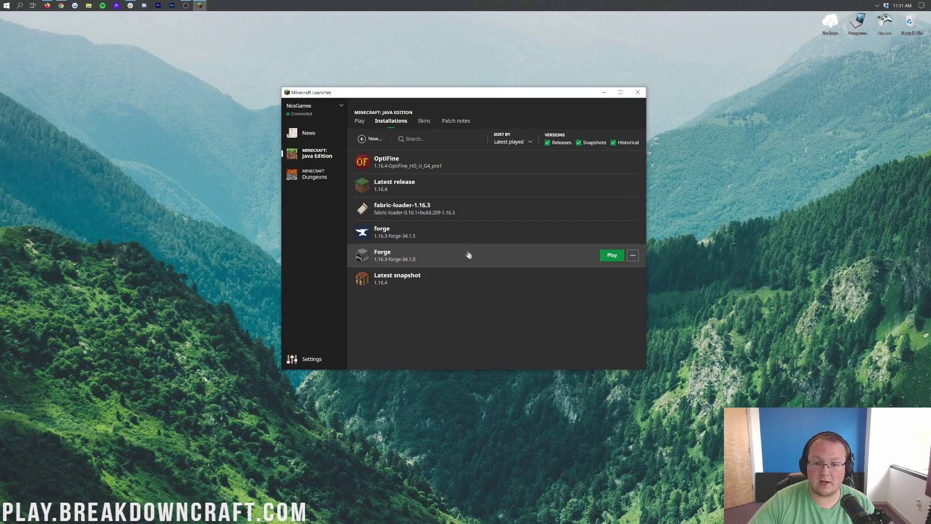
Start a new Java Edition installation and name it Play.BreakdownCraft.com.
{"action": "left_click", "coordinate": [366, 140]}
{"action": "left_click", "coordinate": [434, 170]}
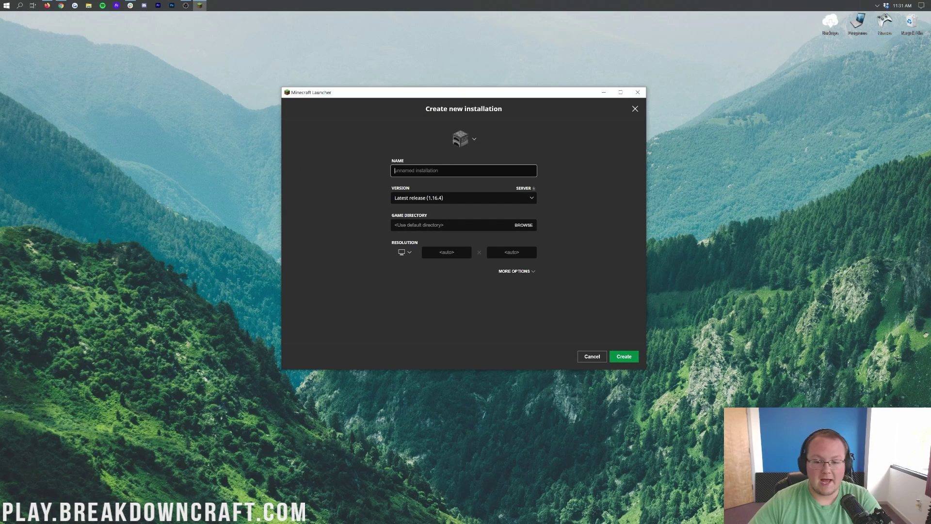
{"action": "type", "text": "Play.BreakdownCra"}
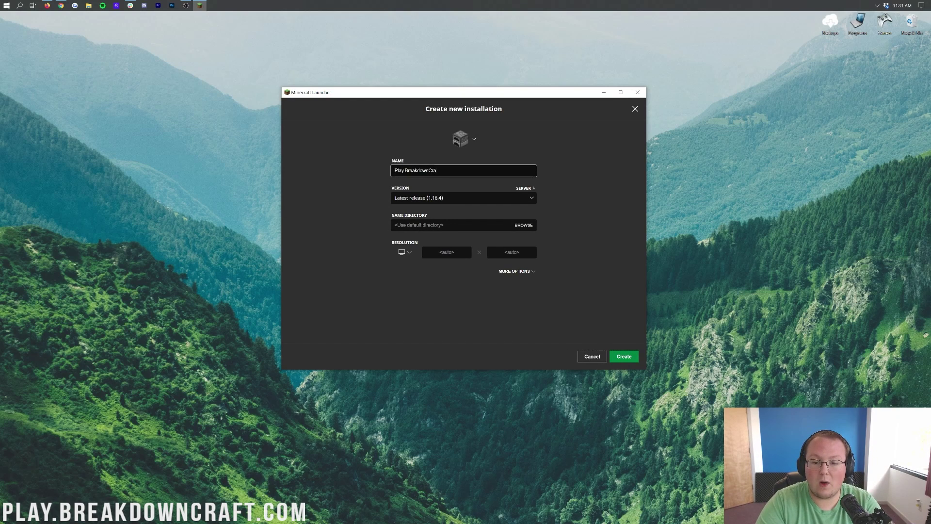
{"action": "type", "text": "ft.com"}
{"action": "key", "text": "ctrl+a"}
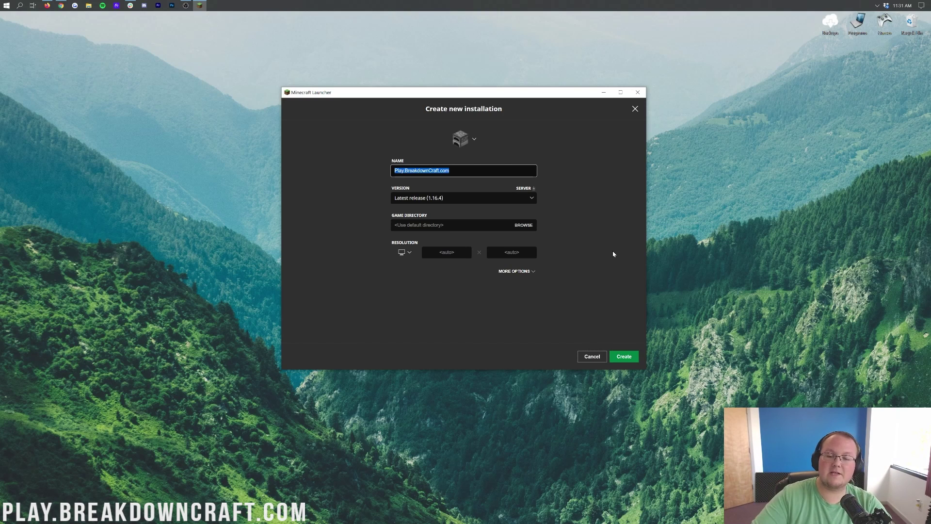
{"action": "left_click_drag", "start_coordinate": [449, 171], "coordinate": [392, 169]}
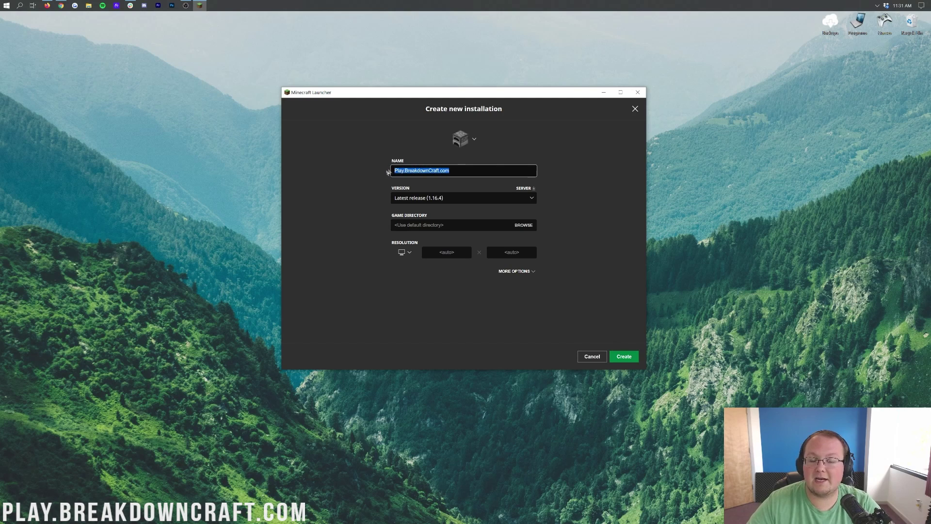
{"action": "left_click", "coordinate": [367, 188]}
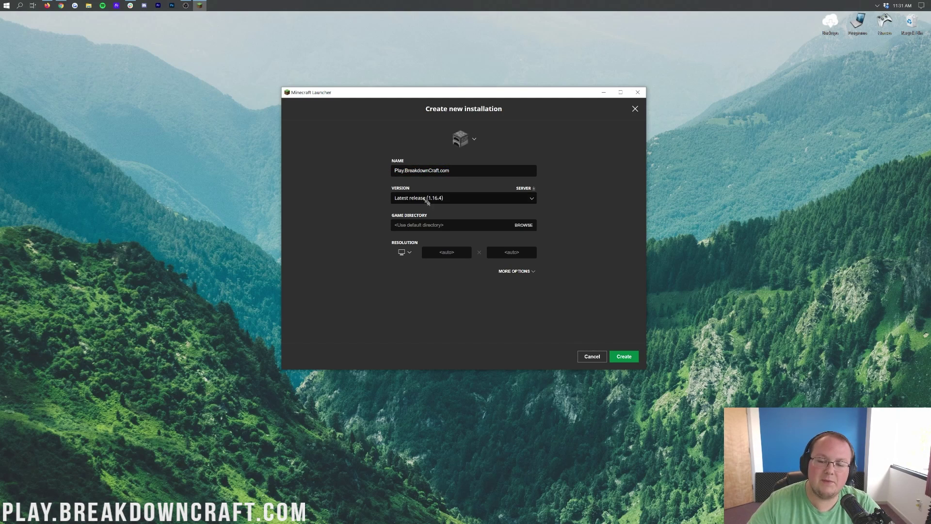
Set the new installation's version to release 1.16.4-OptiFine_HD_U_G4_pre1.
{"action": "left_click", "coordinate": [399, 199]}
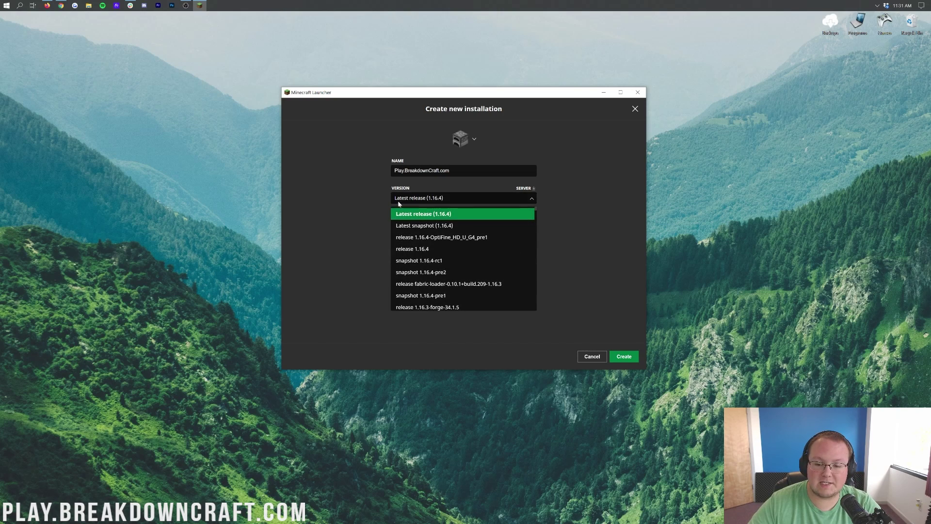
{"action": "scroll", "coordinate": [452, 238], "scroll_direction": "down", "scroll_amount": 1}
{"action": "scroll", "coordinate": [452, 238], "scroll_direction": "up", "scroll_amount": 1}
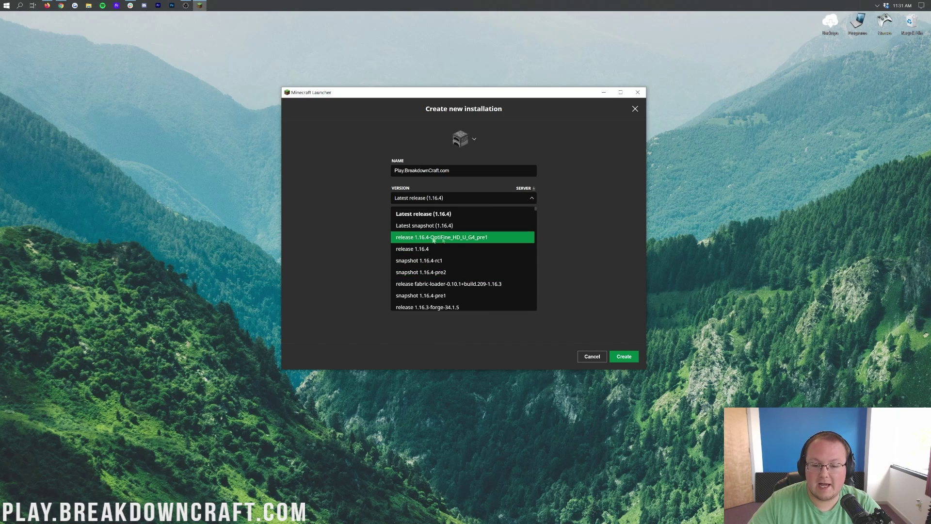
{"action": "scroll", "coordinate": [459, 237], "scroll_direction": "down", "scroll_amount": 20}
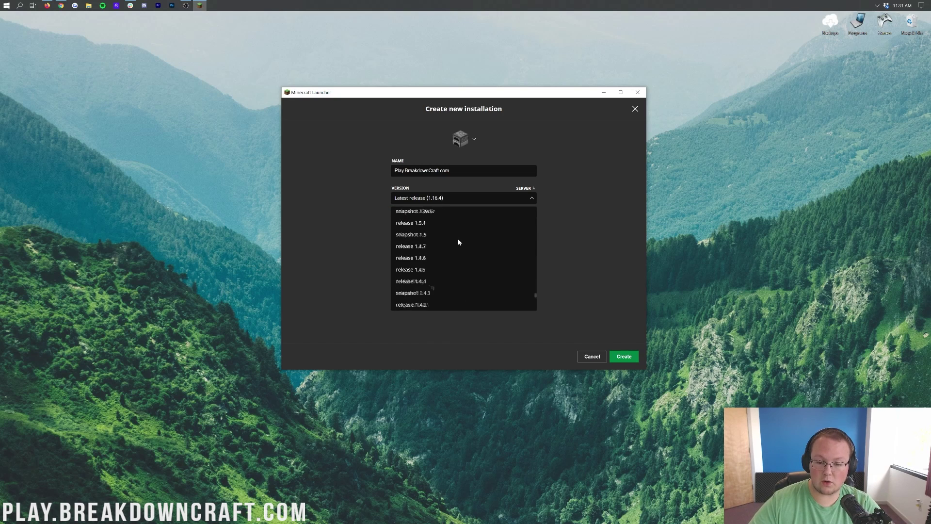
{"action": "scroll", "coordinate": [458, 241], "scroll_direction": "up", "scroll_amount": 20}
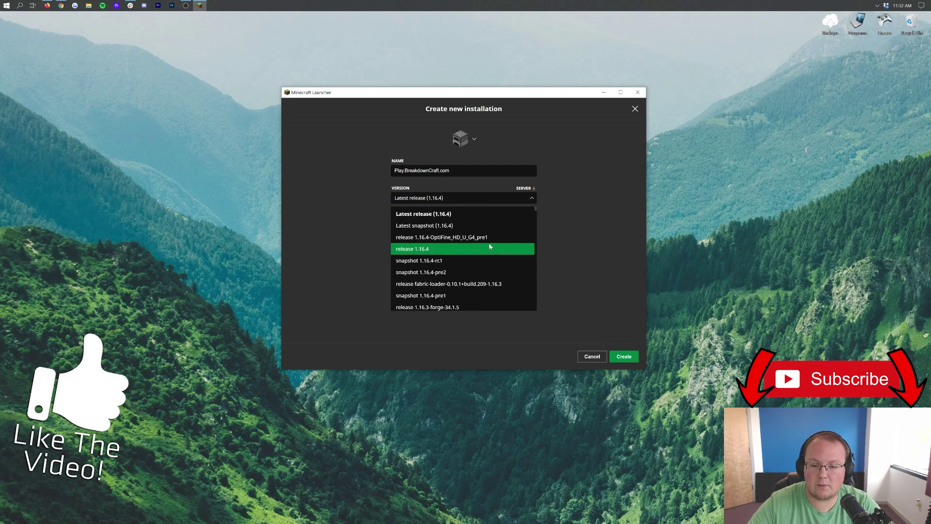
{"action": "left_click", "coordinate": [466, 241]}
Set the installation's resolution to 1920x1080 and create the installation.
{"action": "left_click", "coordinate": [404, 252]}
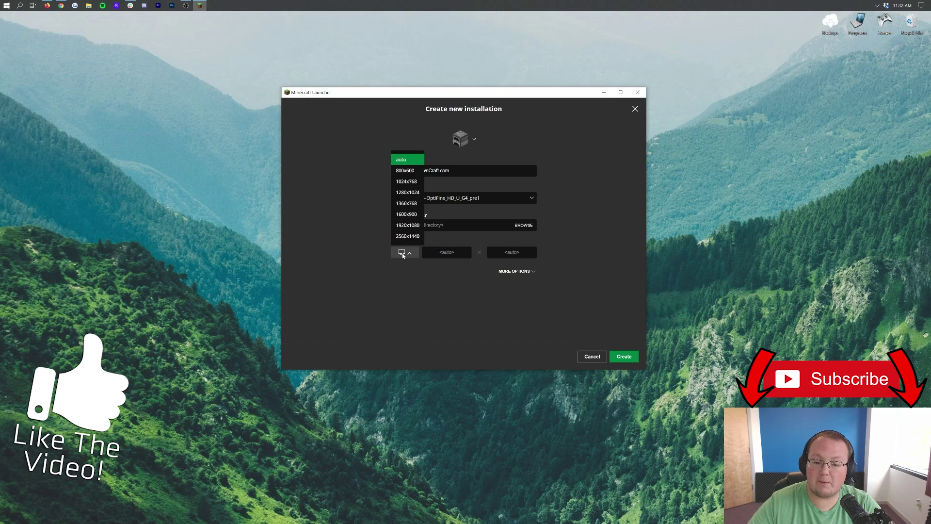
{"action": "left_click", "coordinate": [405, 224]}
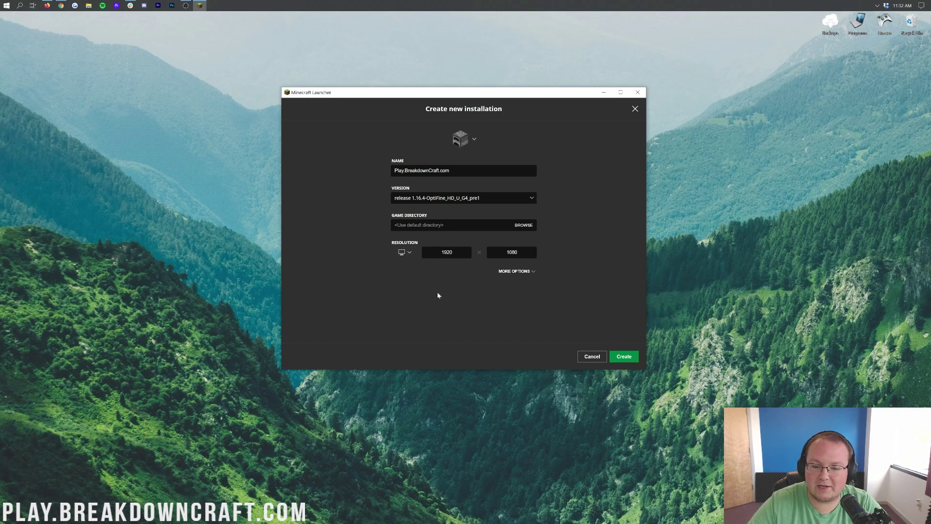
{"action": "left_click", "coordinate": [624, 356]}
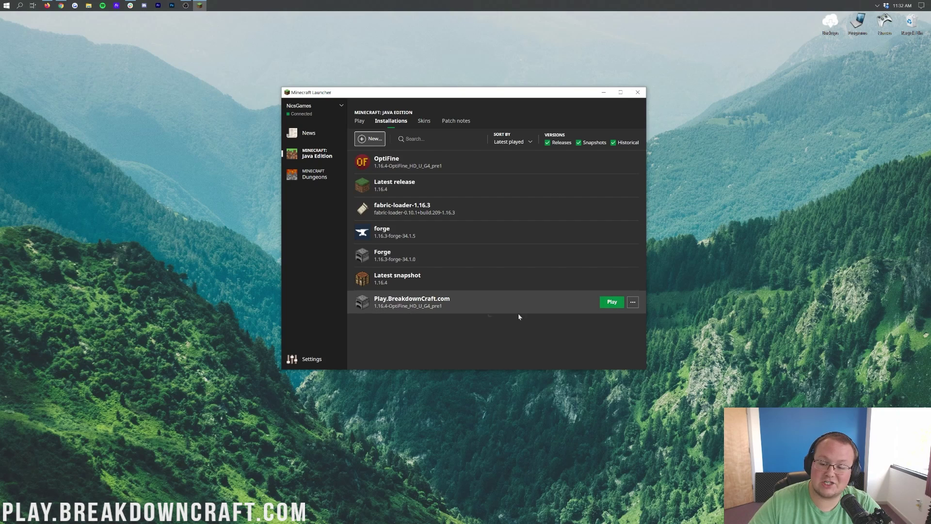
Launch the Play.BreakdownCraft.com installation and open the game's video settings.
{"action": "left_click", "coordinate": [609, 302]}
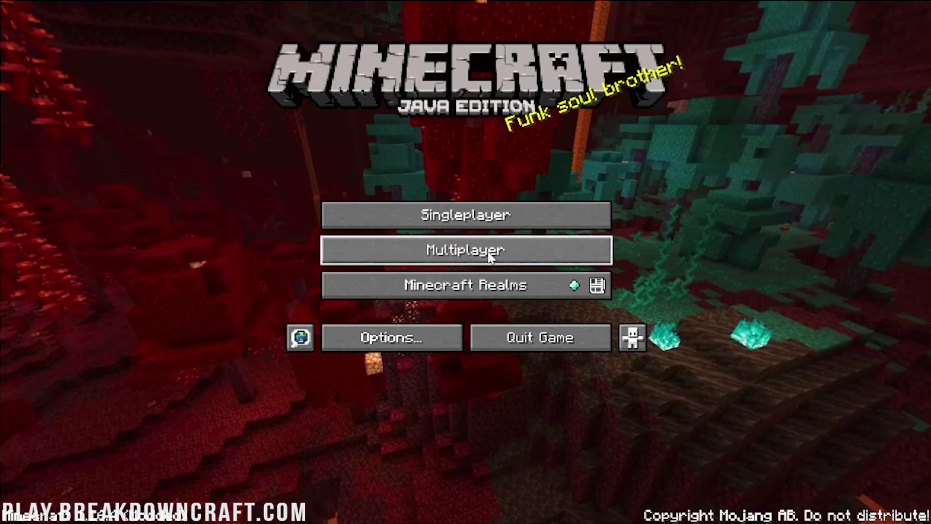
{"action": "left_click", "coordinate": [403, 345]}
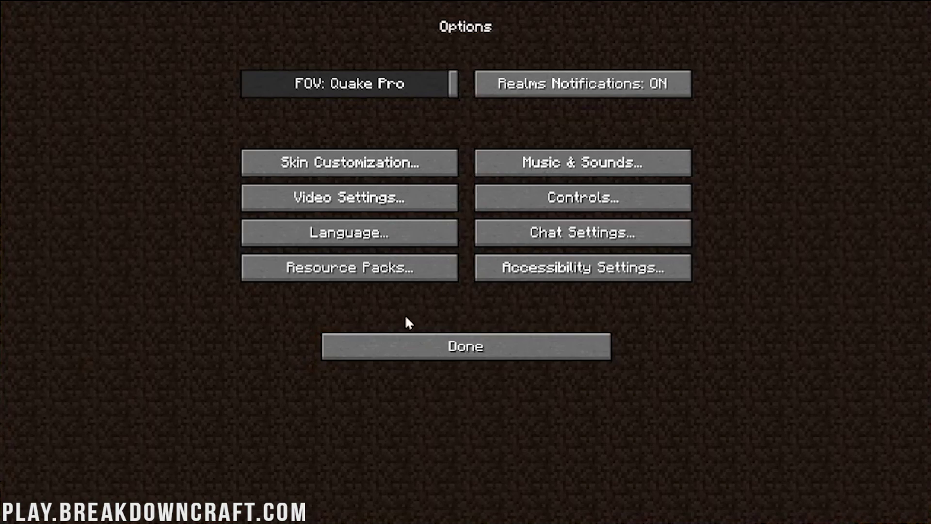
{"action": "left_click", "coordinate": [383, 202]}
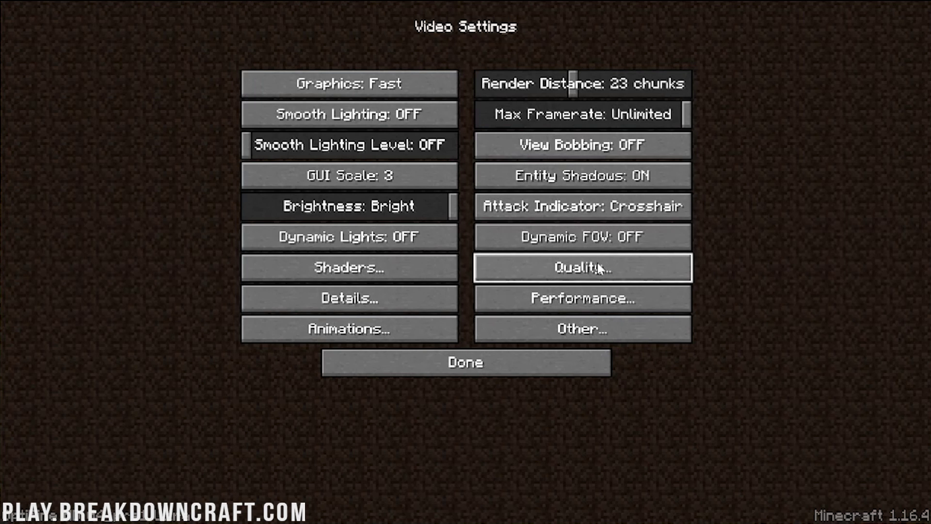
Turn all animations on in the animation settings and return to the video settings.
{"action": "left_click", "coordinate": [400, 329]}
{"action": "left_click", "coordinate": [408, 362]}
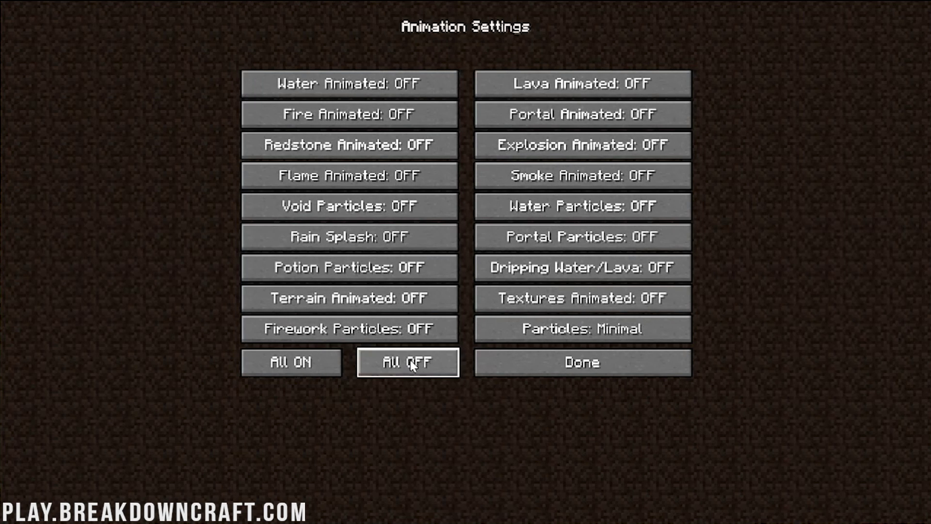
{"action": "left_click", "coordinate": [286, 364]}
{"action": "left_click", "coordinate": [573, 354]}
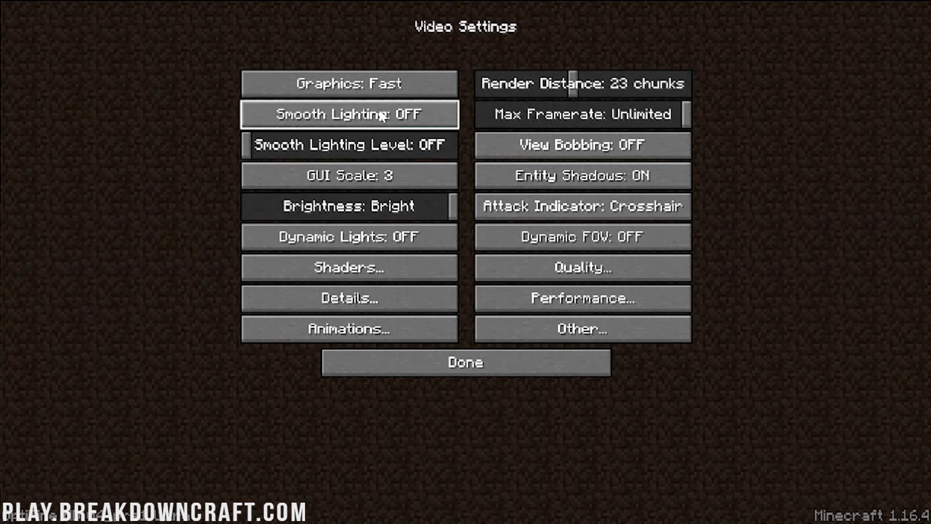
Set the graphics mode to Fabulous! and return to the game's title screen.
{"action": "left_click", "coordinate": [330, 89]}
{"action": "left_click", "coordinate": [331, 92]}
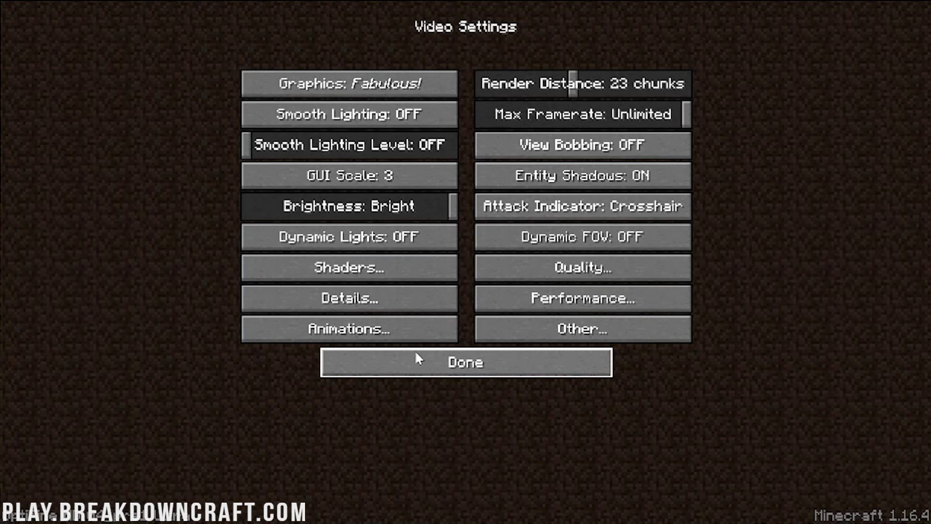
{"action": "left_click", "coordinate": [558, 367]}
{"action": "left_click", "coordinate": [556, 358]}
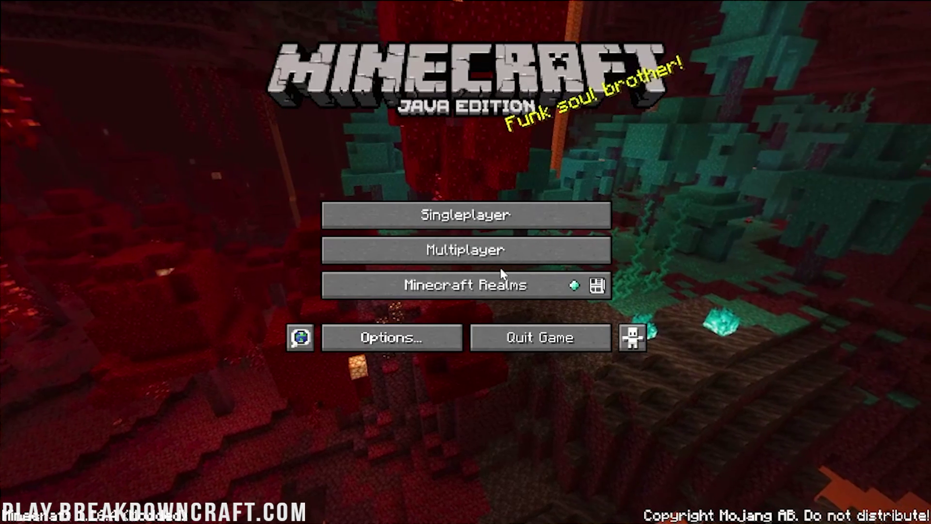
Join the Play.BreakdownCraft.com multiplayer server and check the OptiFine version and frame rate in the debug overlay.
{"action": "left_click", "coordinate": [503, 249]}
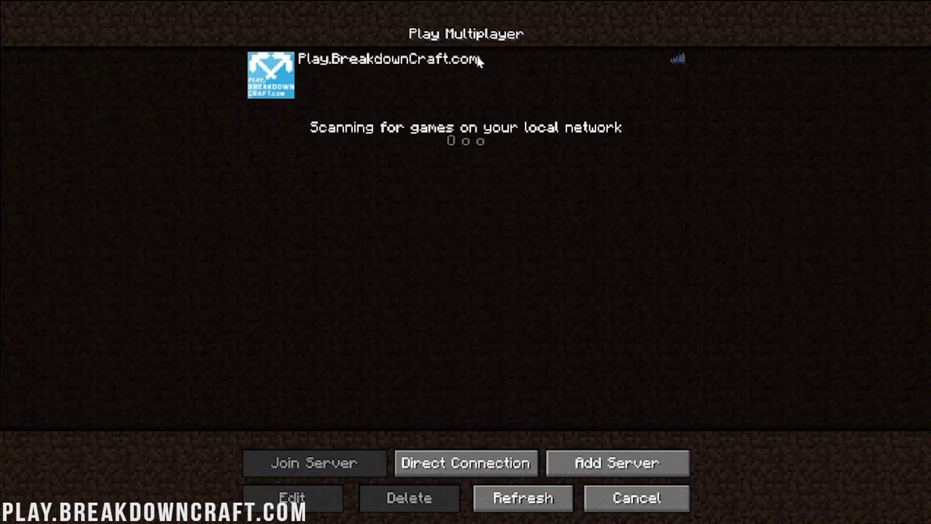
{"action": "left_click", "coordinate": [250, 80]}
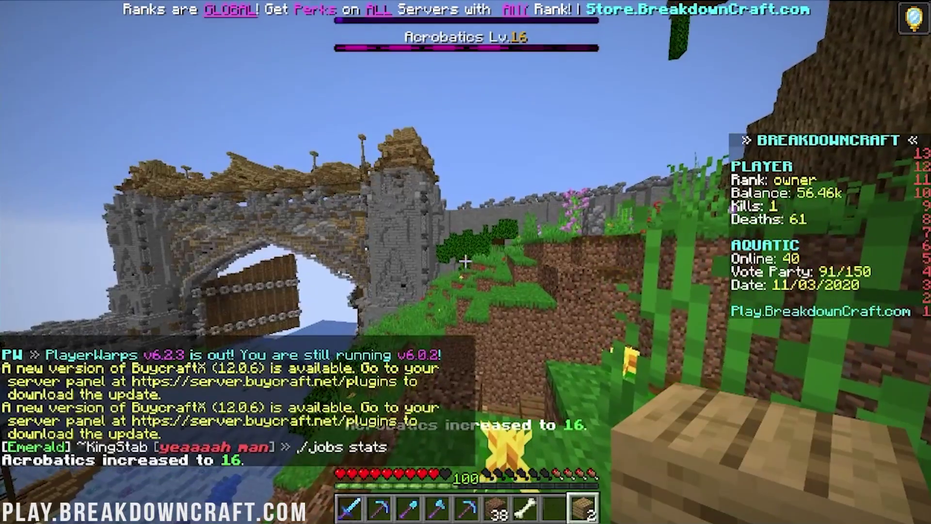
{"action": "key", "text": "F3"}
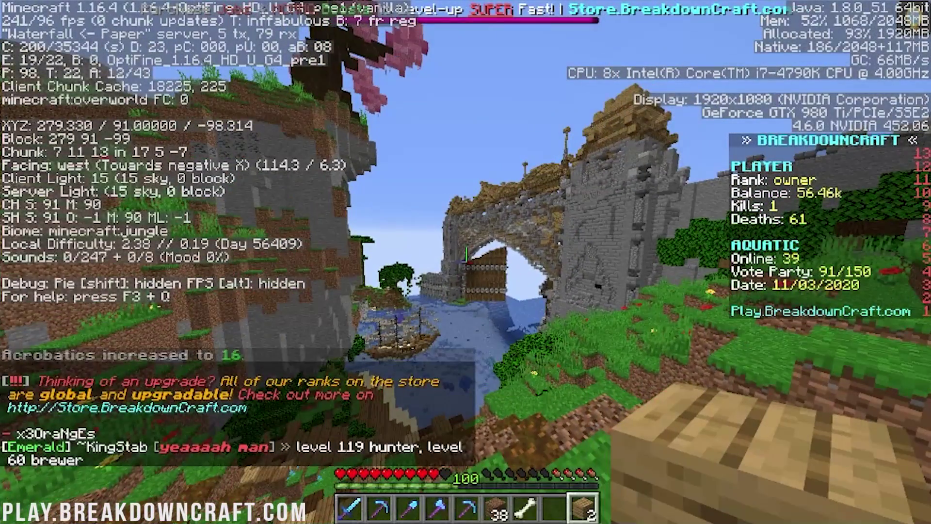
{"action": "key", "text": "t"}
{"action": "key", "text": "Escape"}
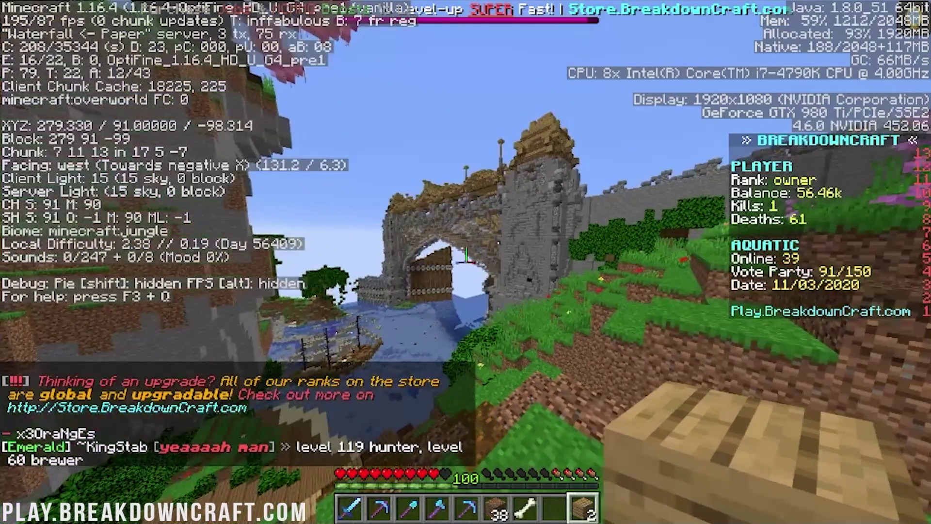
{"action": "key", "text": "t"}
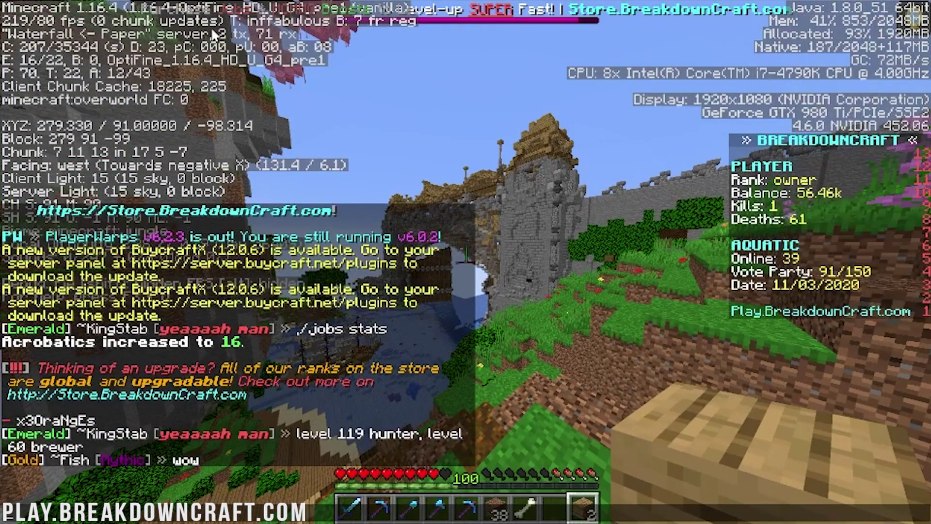
{"action": "key", "text": "Escape"}
{"action": "key", "text": "F3"}
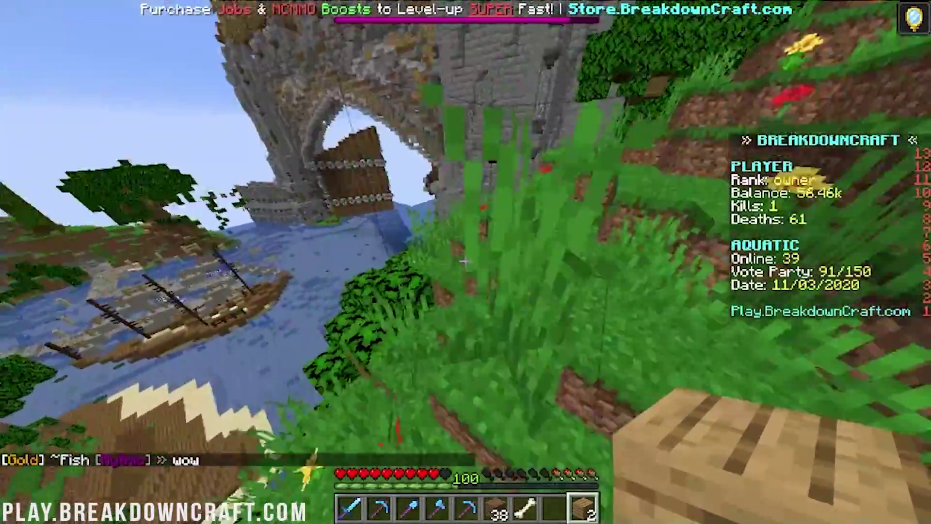
{"action": "key", "text": "w"}
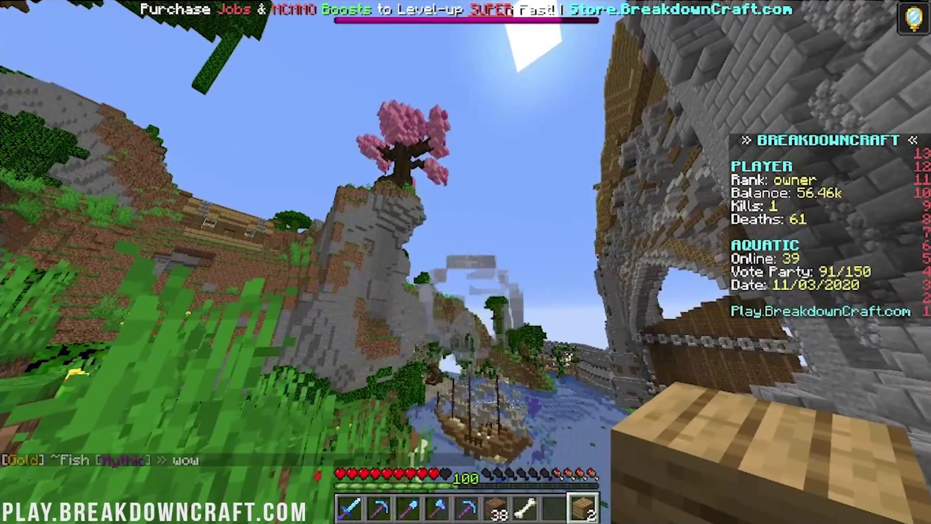
{"action": "key", "text": "t"}
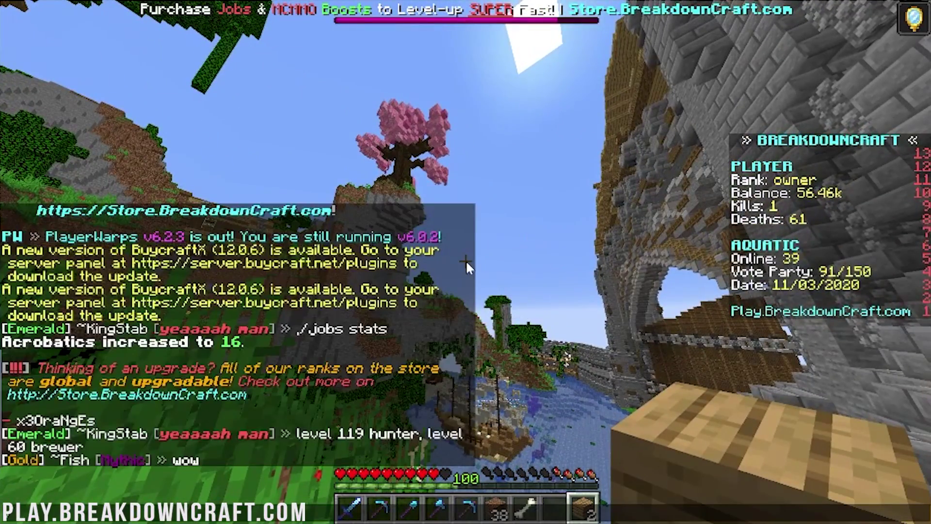
{"action": "key", "text": "Escape"}
{"action": "key", "text": "Tab"}
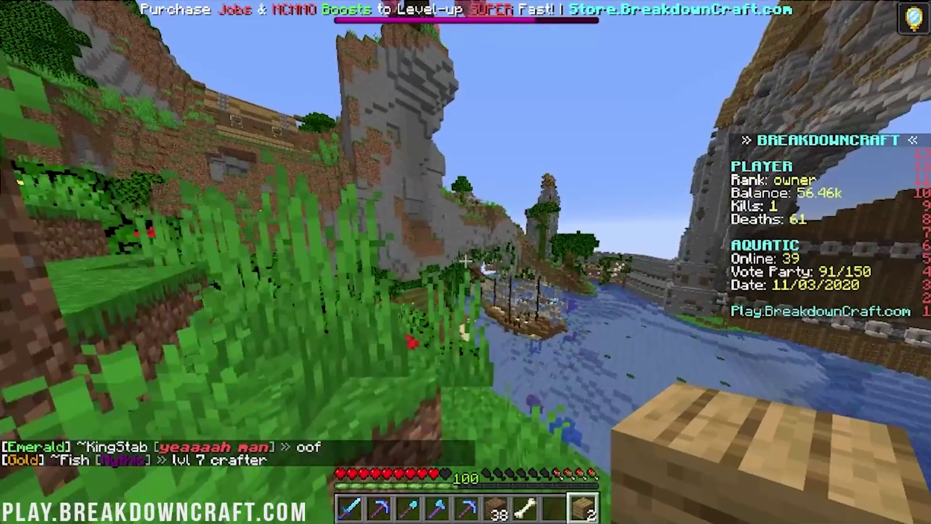
Try to open the server shop with the /shop command and return to the game view.
{"action": "key", "text": "slash"}
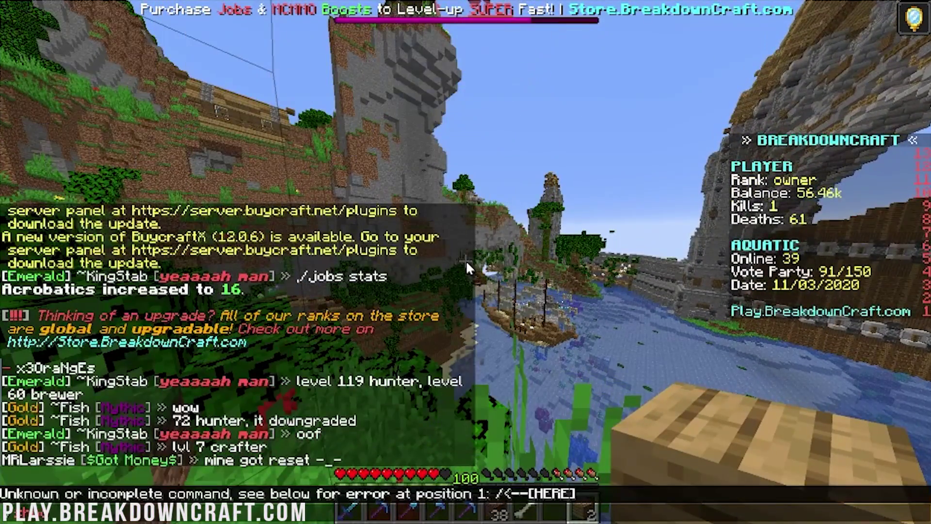
{"action": "type", "text": "shop"}
{"action": "key", "text": "Return"}
{"action": "key", "text": "Escape"}
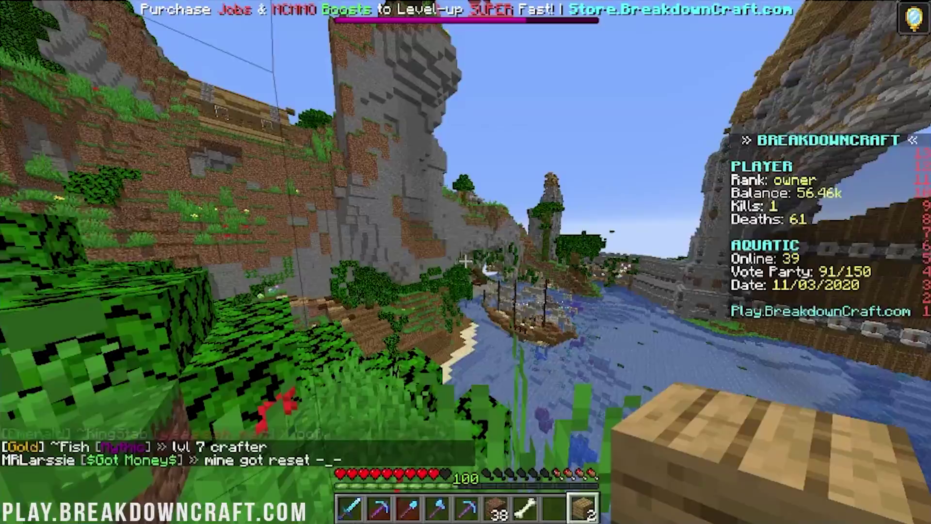